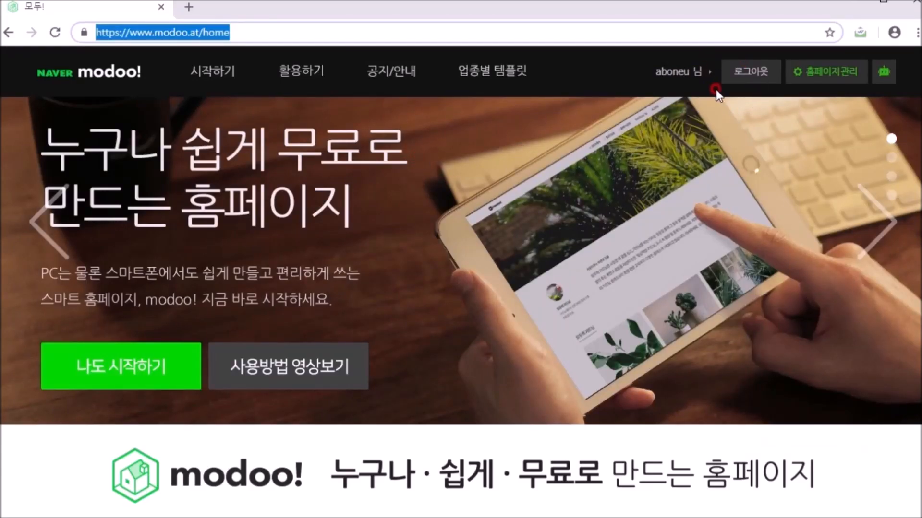
Open homepage management and bring up the 아보느 모두 homepage for editing, dismissing the unpublish prompt and the editor guide
left_click(825, 81)
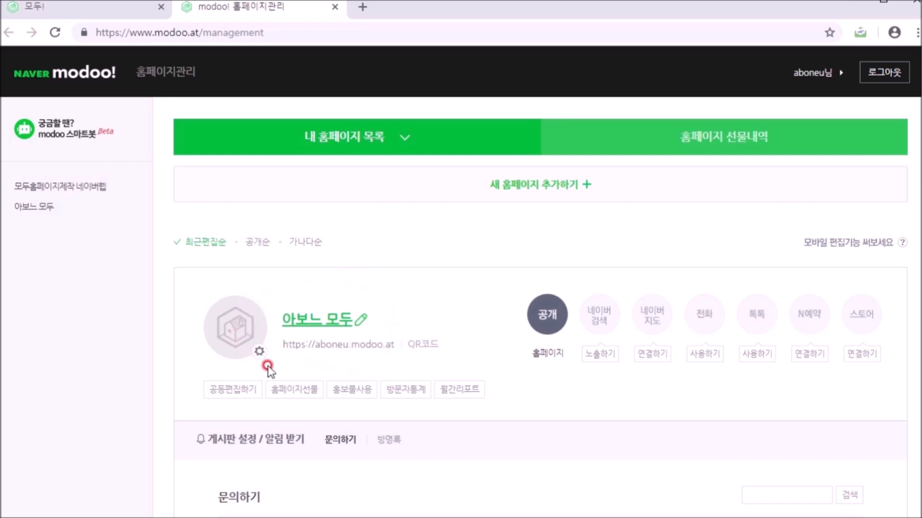
left_click(549, 324)
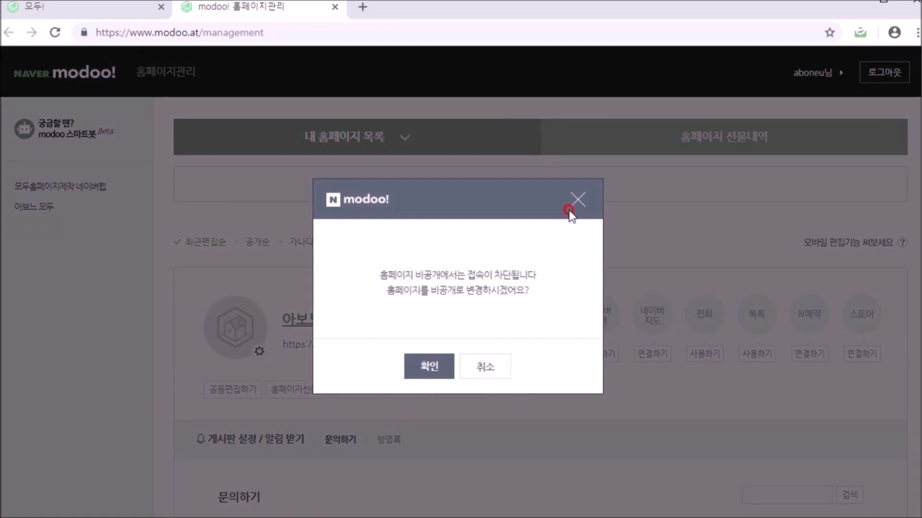
left_click(576, 199)
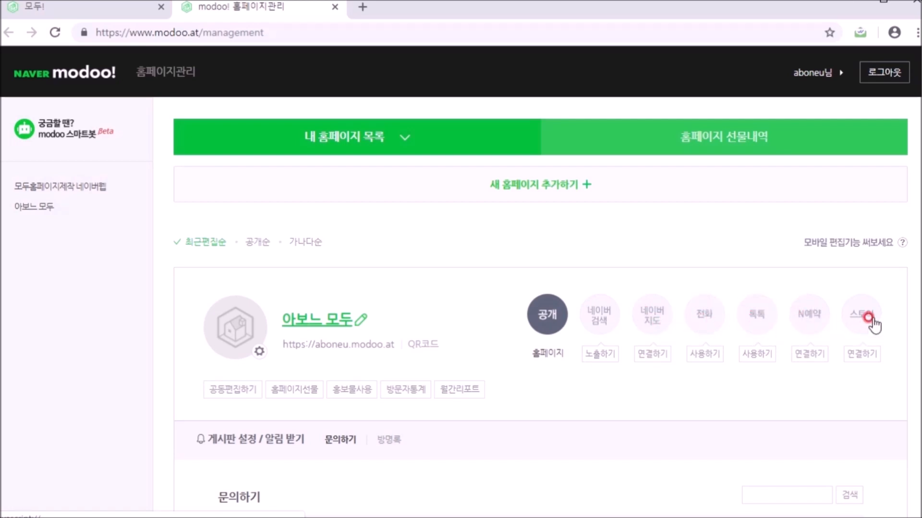
left_click(316, 319)
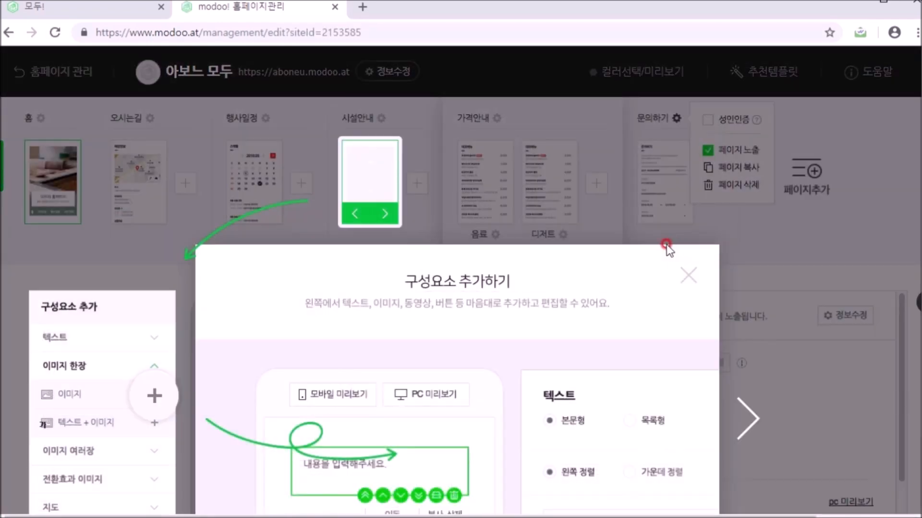
left_click(685, 270)
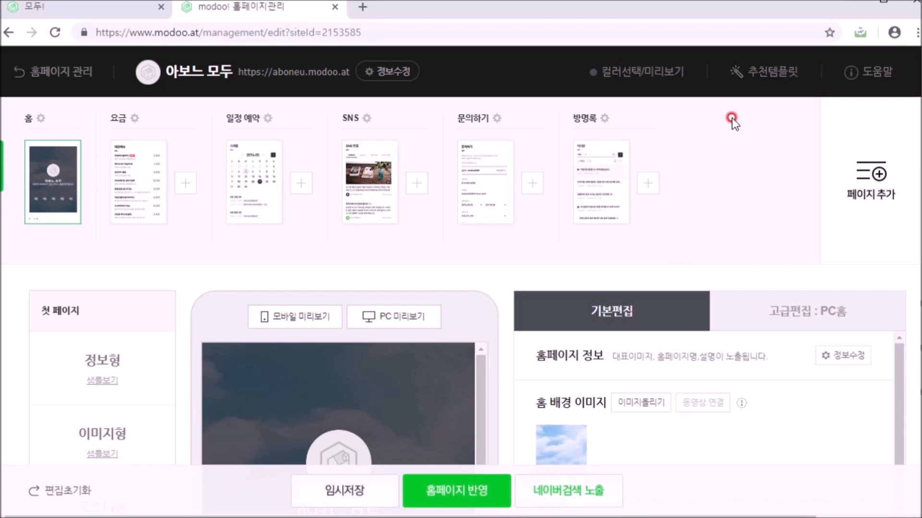
View the recommended template questionnaire and its industry categories, leaving without choosing a template
left_click(769, 77)
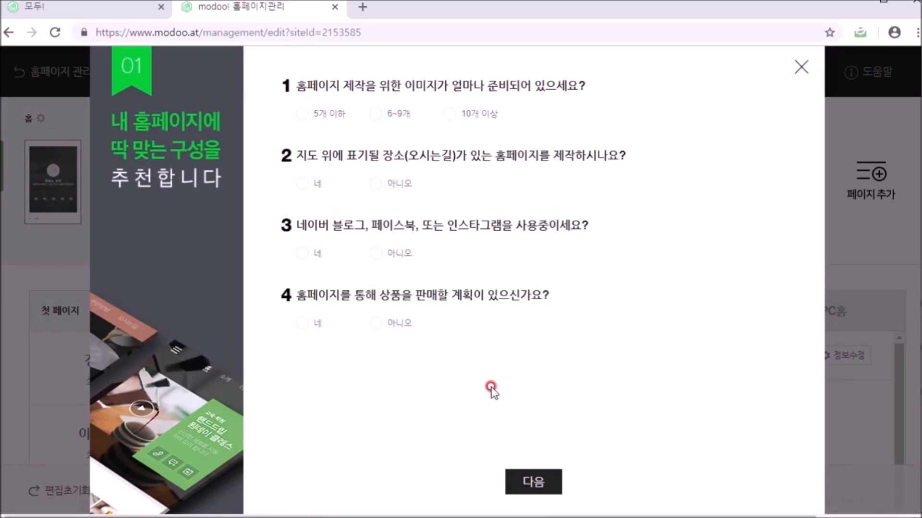
left_click(532, 481)
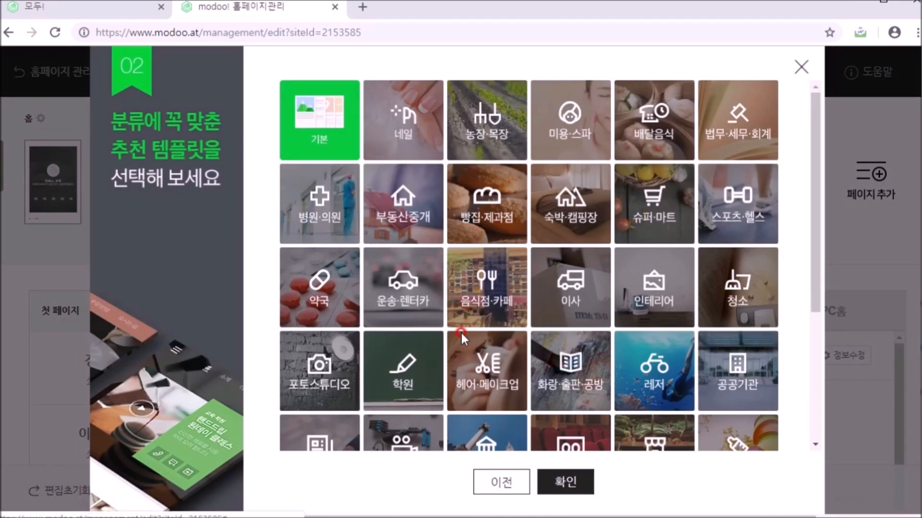
left_click(801, 67)
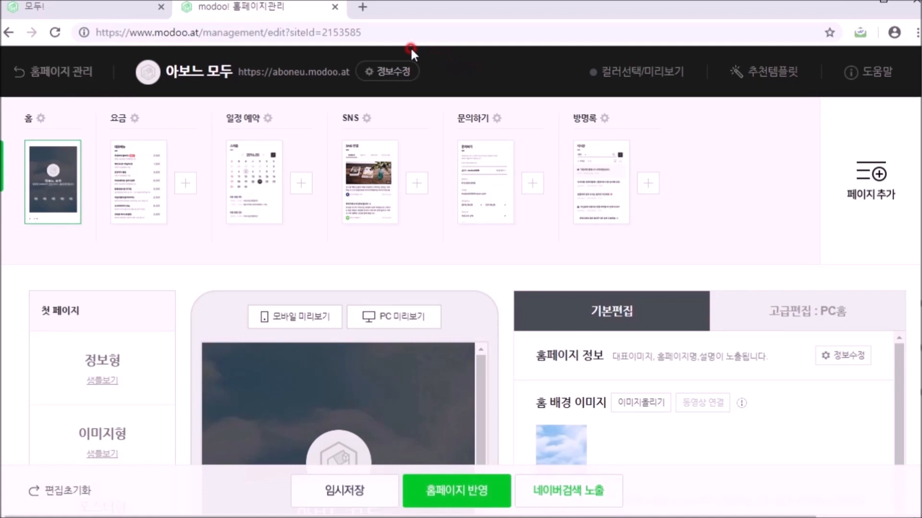
Open the homepage information for editing and change the homepage name to 아보느 모두홈페이지
left_click(393, 72)
left_click(402, 199)
type("ㅎ")
type("페이지")
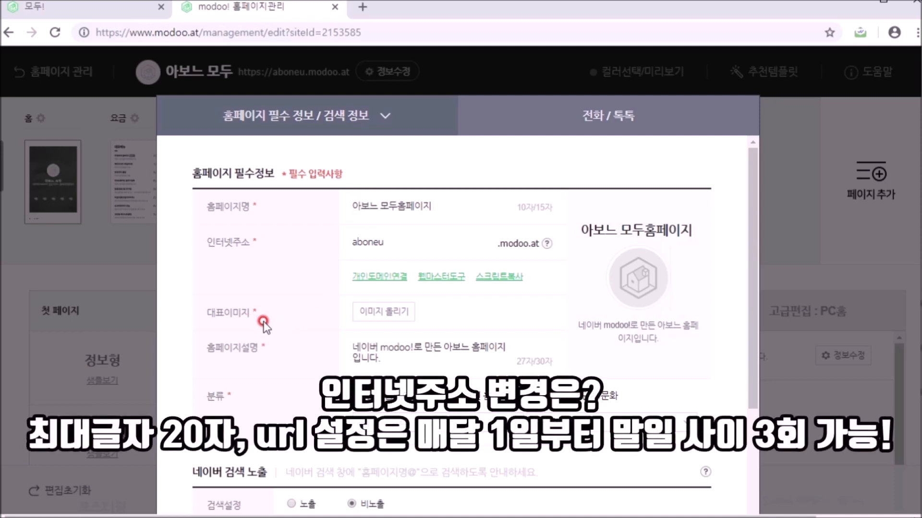
Open the representative image upload, check its width requirement, and compare the 400x400 and 1280x1280 sample images in Photoshop
left_click(382, 313)
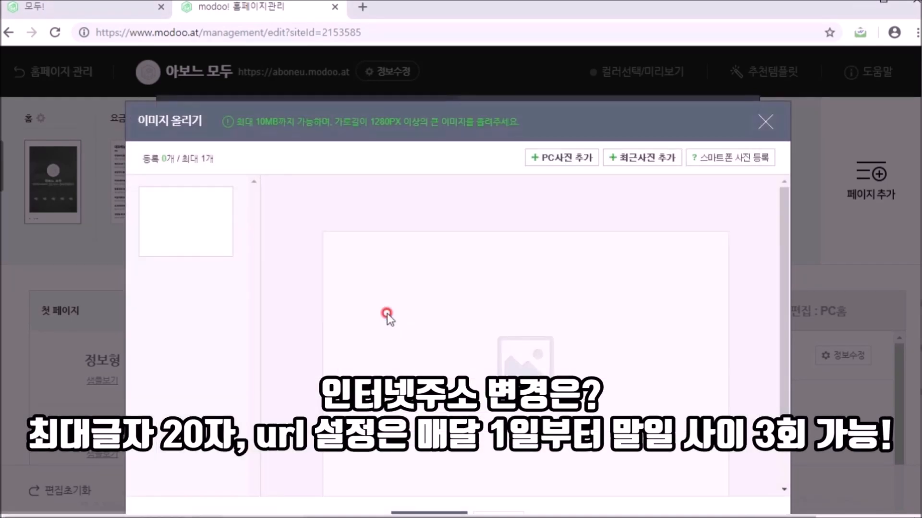
left_click_drag(342, 81, 427, 74)
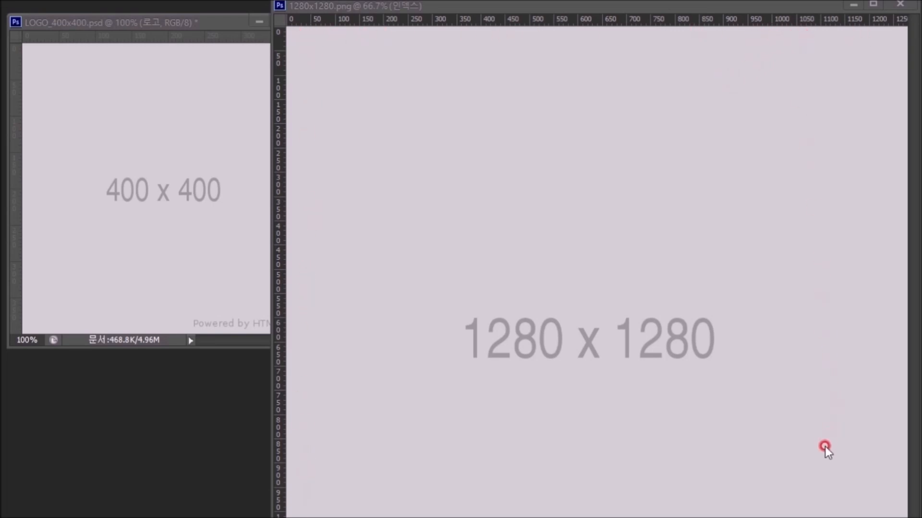
left_click(424, 315)
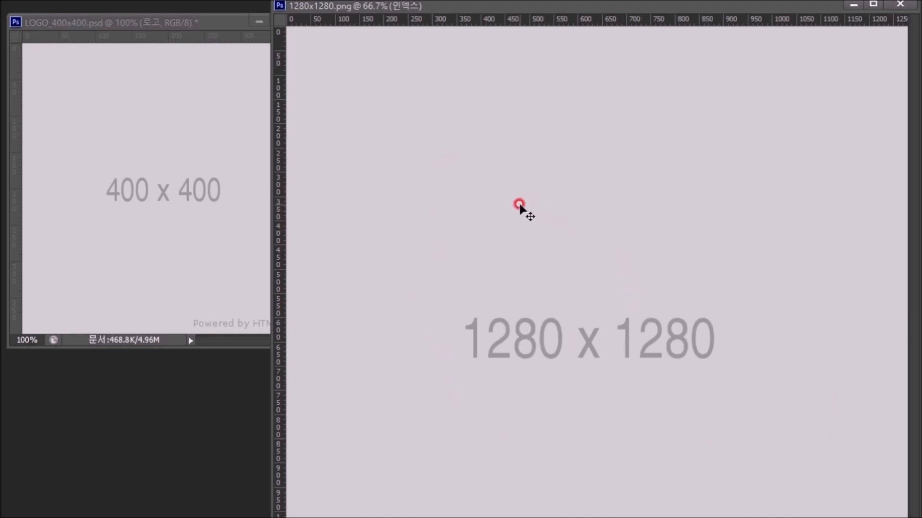
left_click(224, 21)
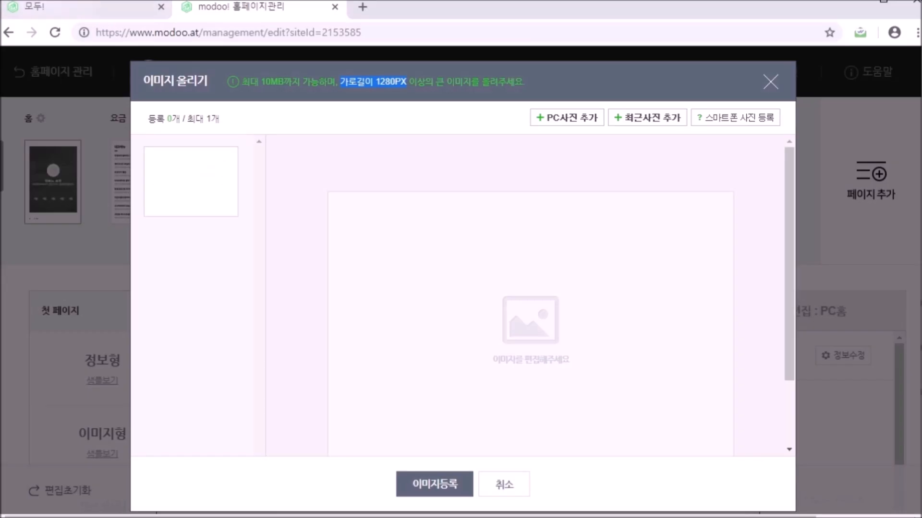
left_click(365, 136)
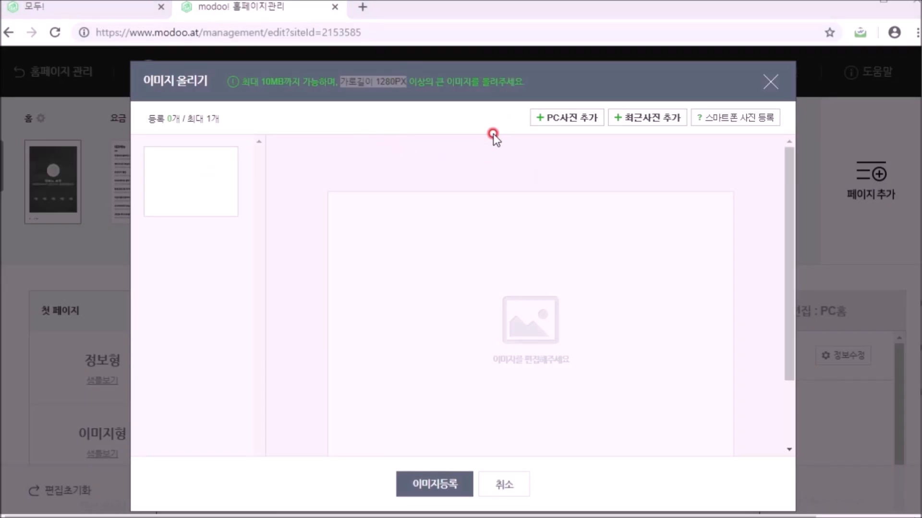
Add LOGO_400x400.png from the PC and register it as the homepage's representative image
left_click(558, 118)
left_click(333, 117)
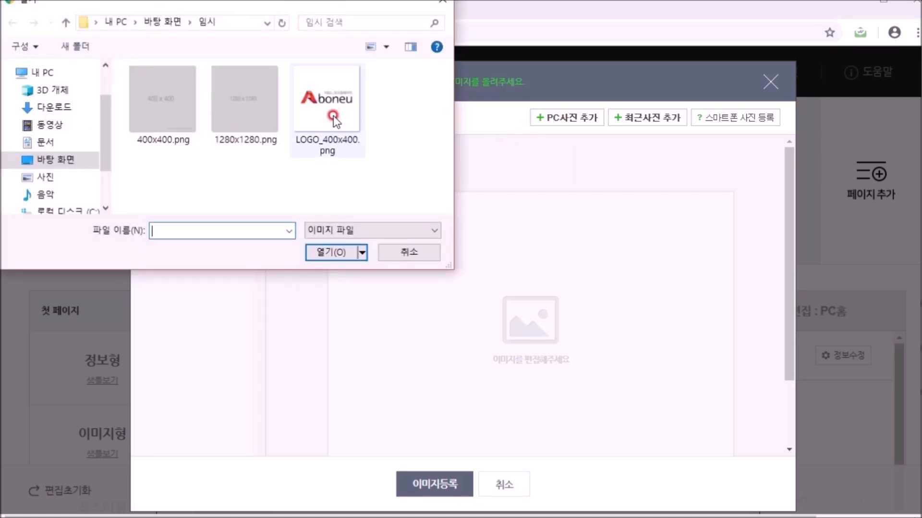
left_click(342, 255)
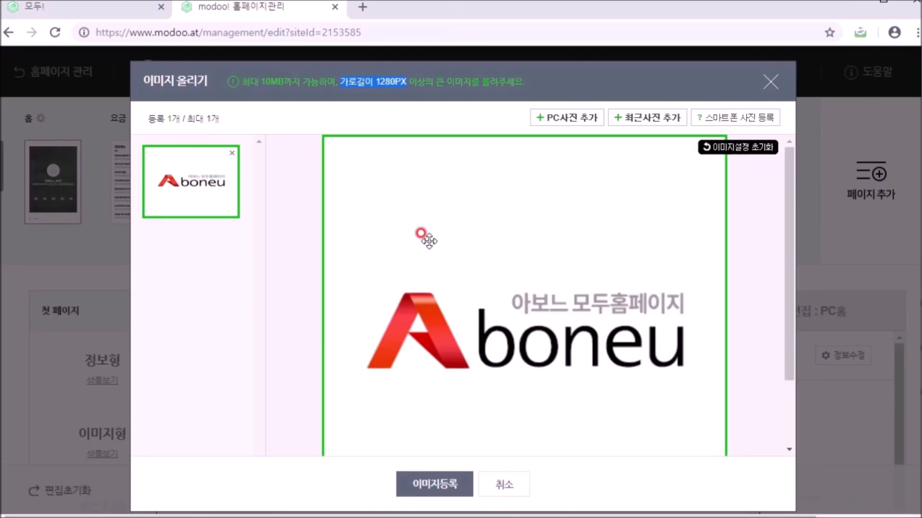
scroll(424, 240, "down", 3)
mouse_move(721, 445)
left_mouse_down()
mouse_move(646, 370)
mouse_move(715, 445)
left_mouse_up()
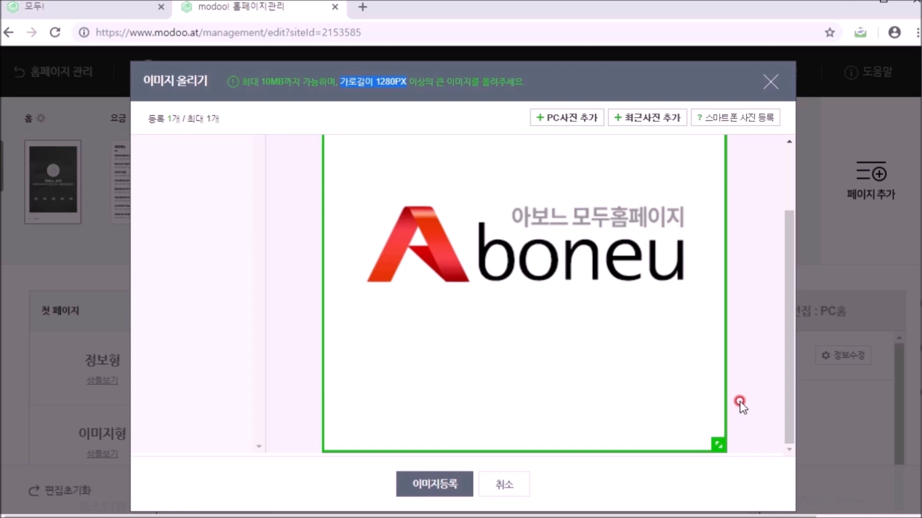
left_click(447, 487)
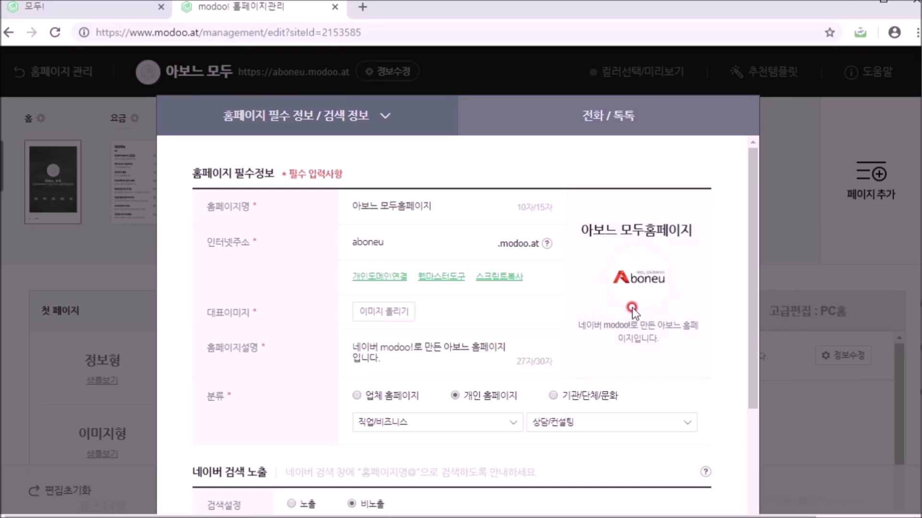
Replace the homepage description with "모두 공식가이드 참고 - 강의용 만들기 사이트"
left_click_drag(386, 353, 352, 339)
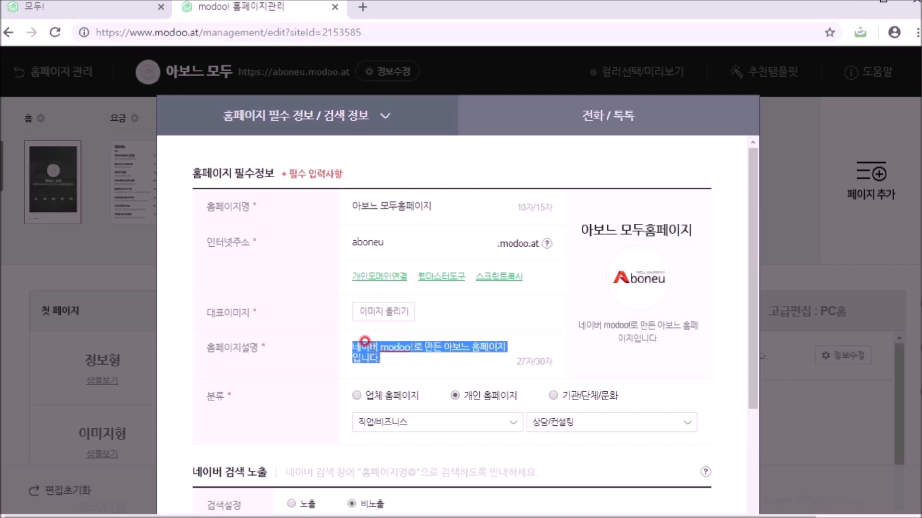
type("모두 공식가이드 참고 - 강의용 만들기 사이트")
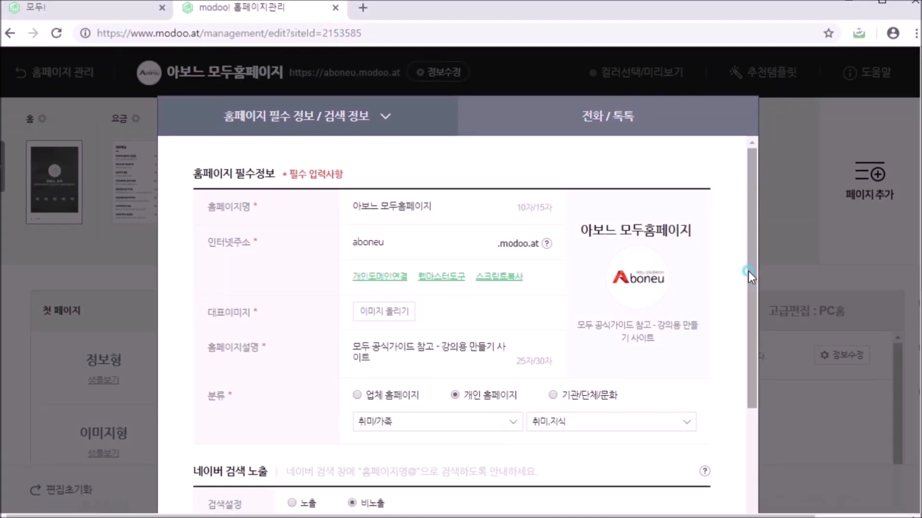
Try to set the Naver search exposure setting to 노출
left_click_drag(748, 272, 768, 428)
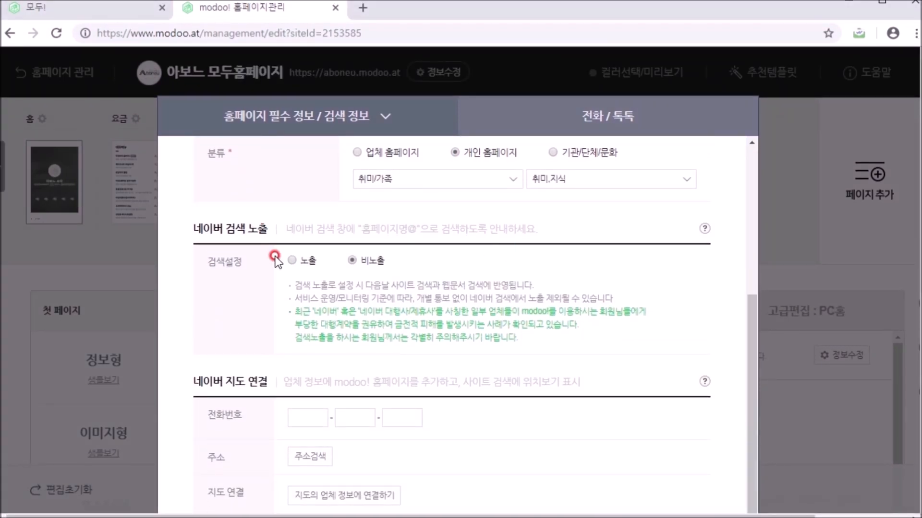
left_click_drag(363, 229, 412, 229)
left_click(447, 234)
left_click(291, 261)
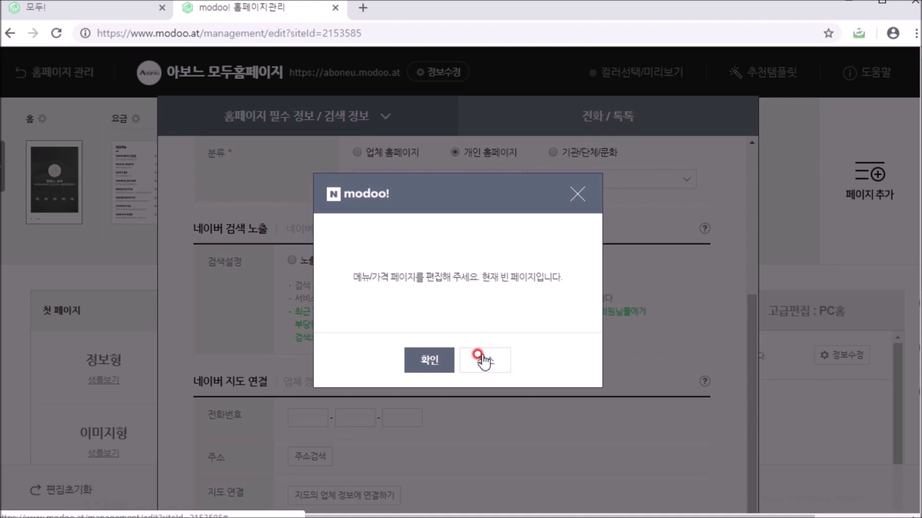
left_click(484, 360)
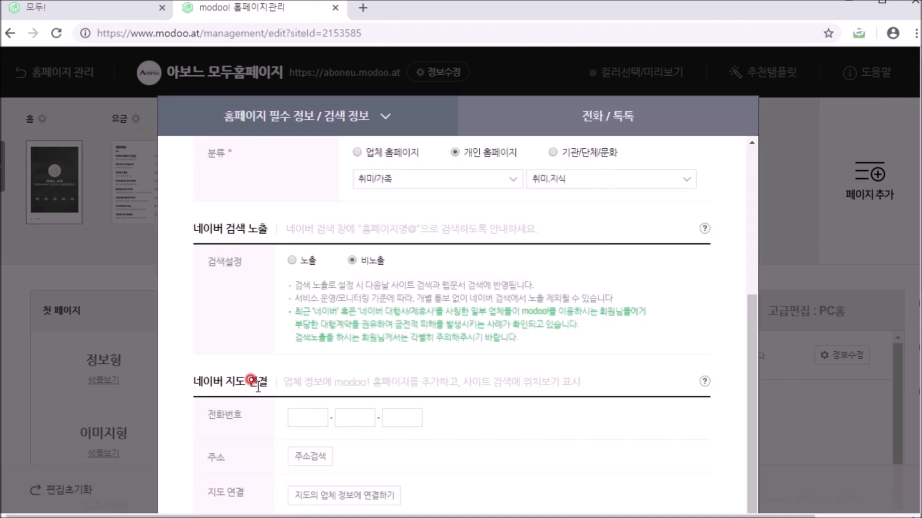
Examine the Naver map connection fields for phone number, address and business link in the homepage information
left_click(297, 421)
scroll(461, 288, "down", 4)
left_click(425, 422)
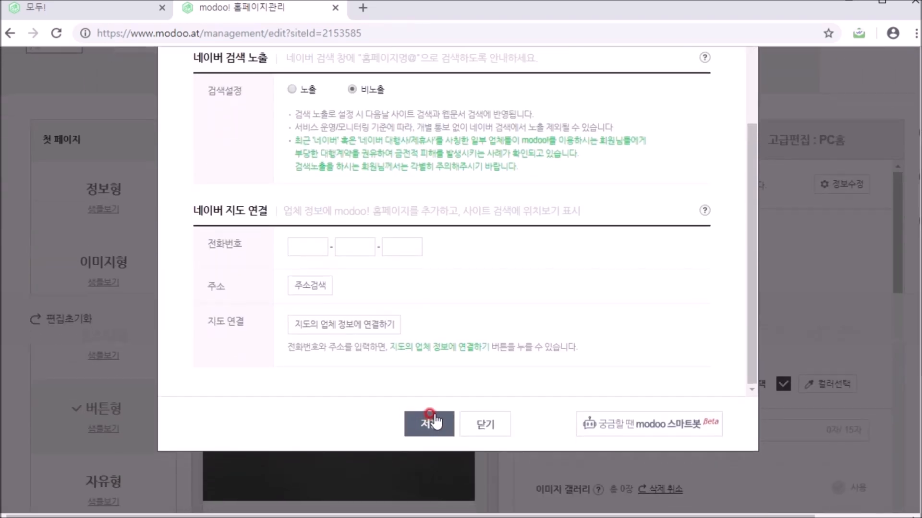
left_click(593, 117)
left_click_drag(920, 356, 921, 266)
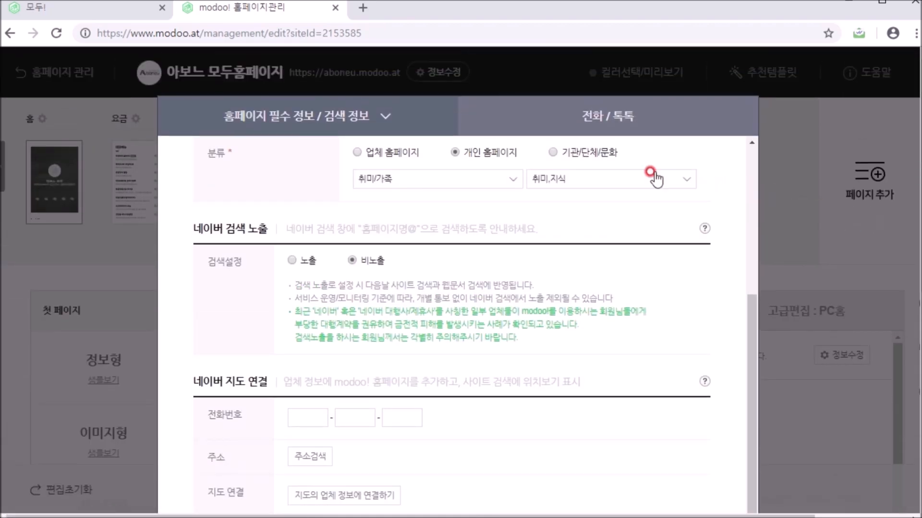
Review the phone and TalkTalk contact settings, opening and dismissing the TalkTalk introduction
left_click(605, 124)
left_click(389, 159)
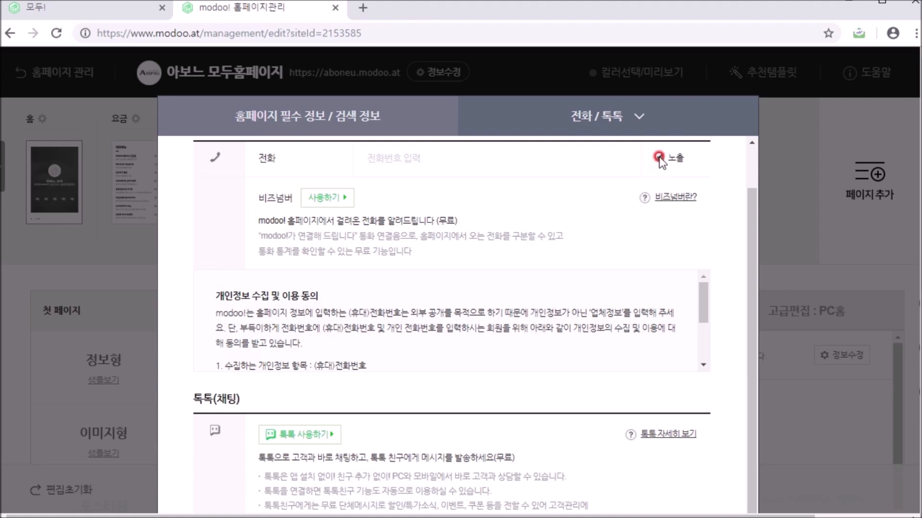
scroll(338, 284, "down", 4)
left_click(304, 267)
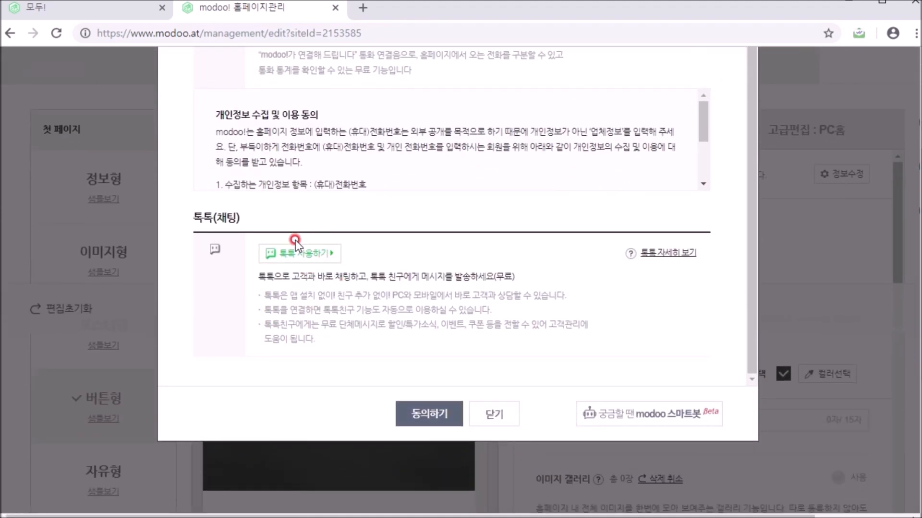
left_click(313, 255)
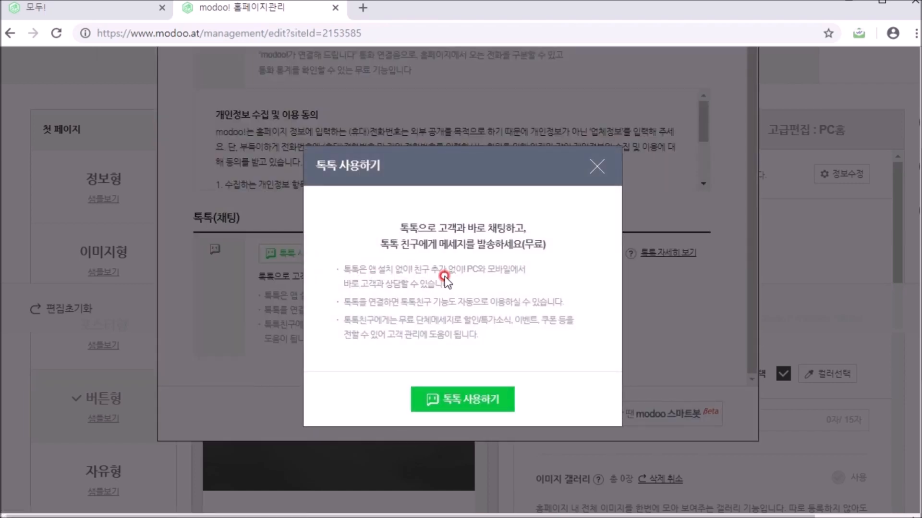
left_click(597, 167)
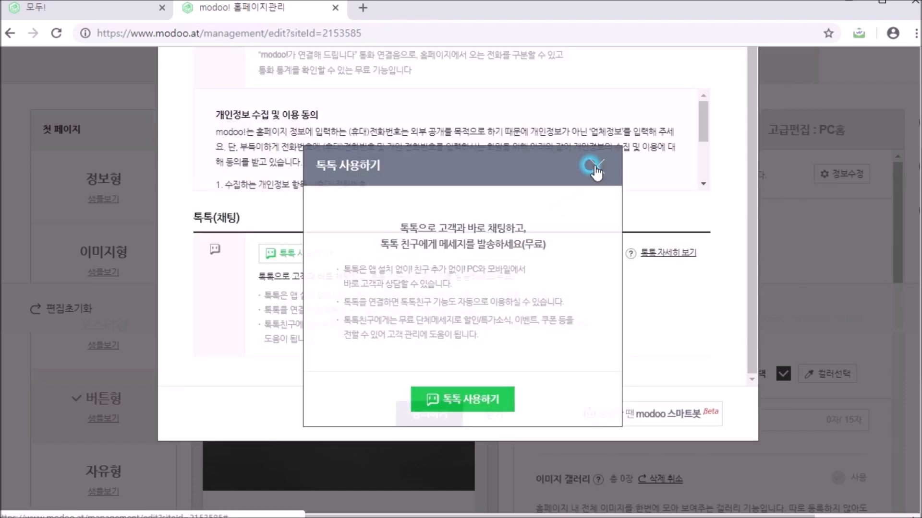
Close the homepage information settings without entering a contact phone number or using TalkTalk
left_click(440, 414)
left_click(418, 414)
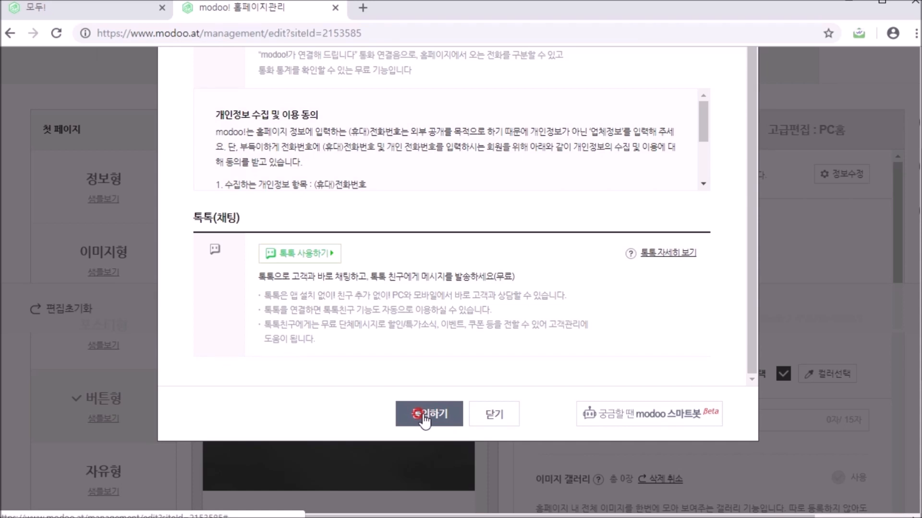
left_click(585, 117)
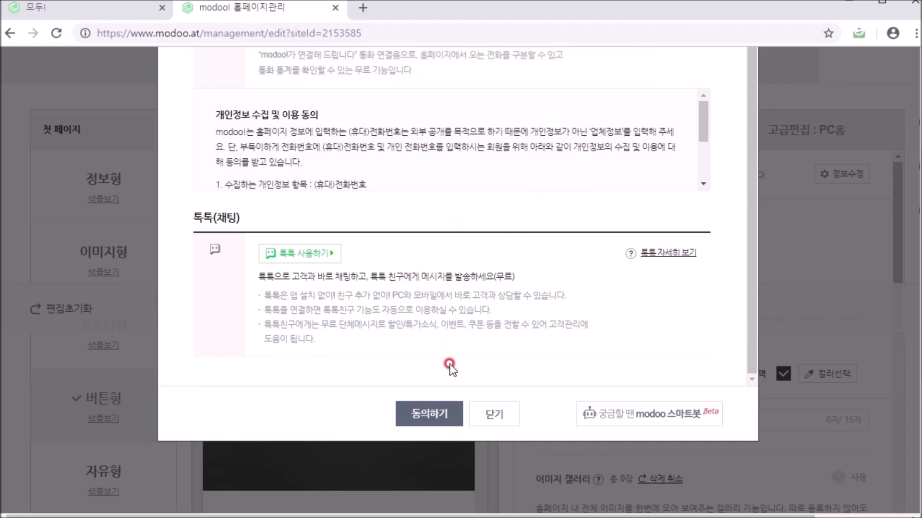
left_click(494, 415)
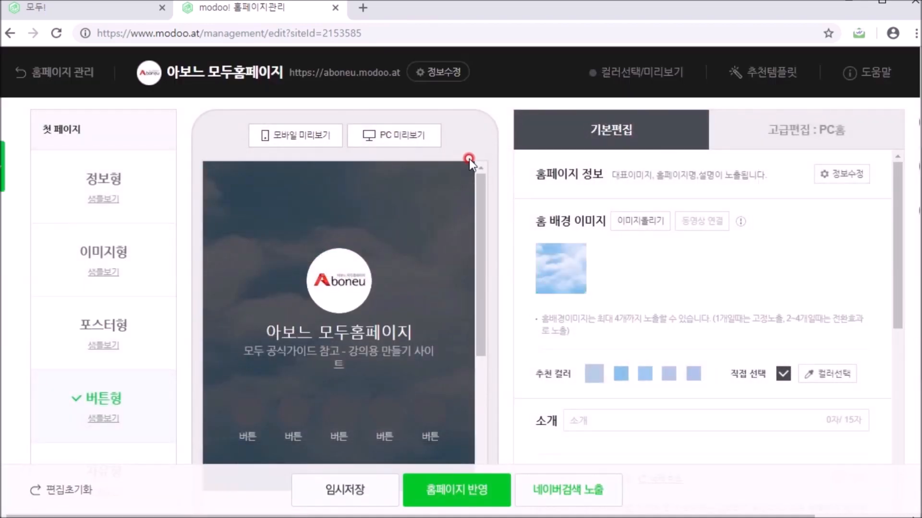
Preview the homepage in its mobile layout and save the edits temporarily
left_click(307, 136)
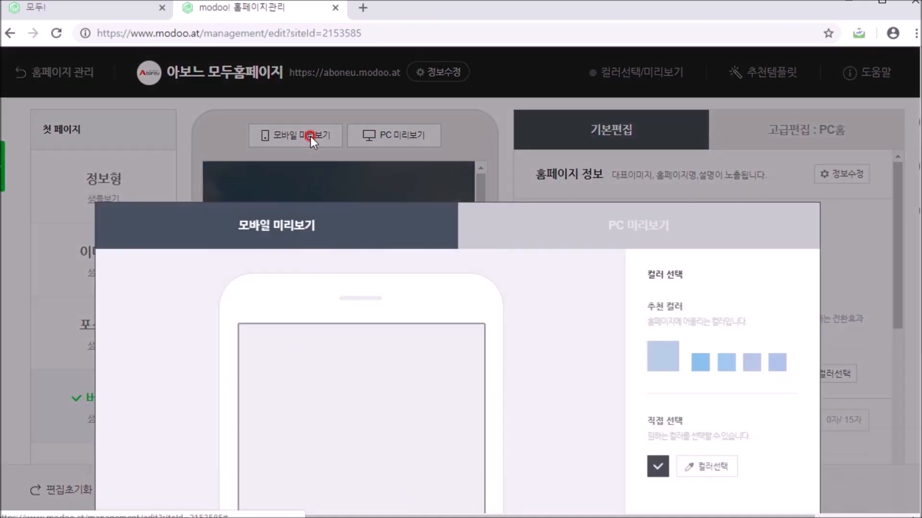
scroll(350, 240, "down", 1)
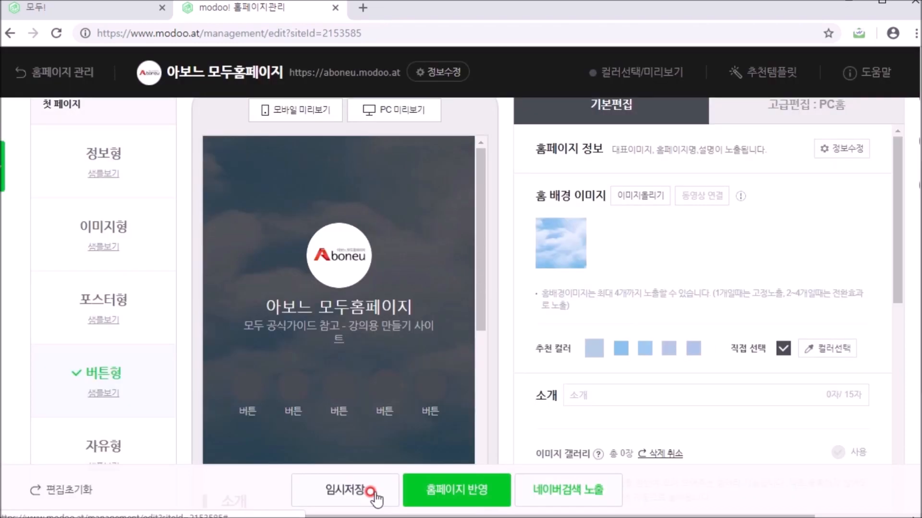
left_click(371, 491)
left_click(458, 422)
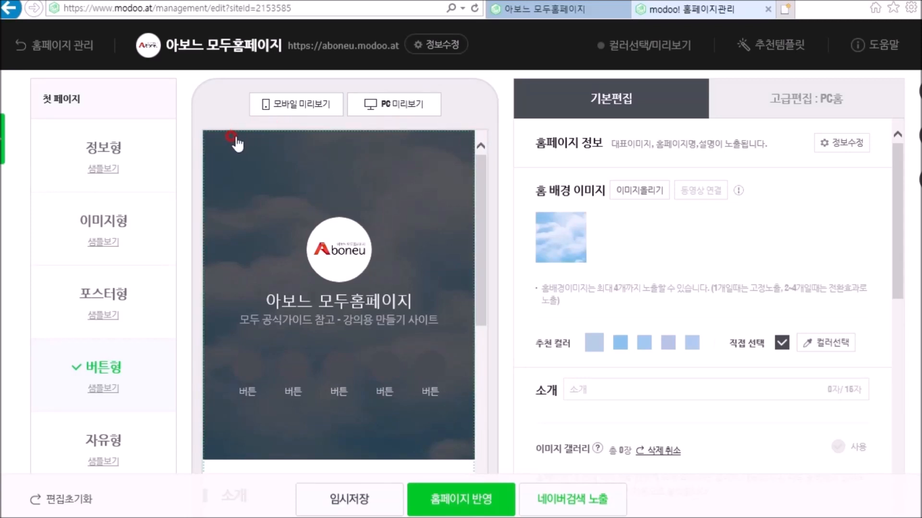
Try the 정보형, 이미지형 and 포스터형 layouts for the first page, and return to 버튼형
mouse_move(477, 195)
left_mouse_down()
mouse_move(482, 293)
mouse_move(479, 193)
left_mouse_up()
left_click_drag(897, 264, 897, 405)
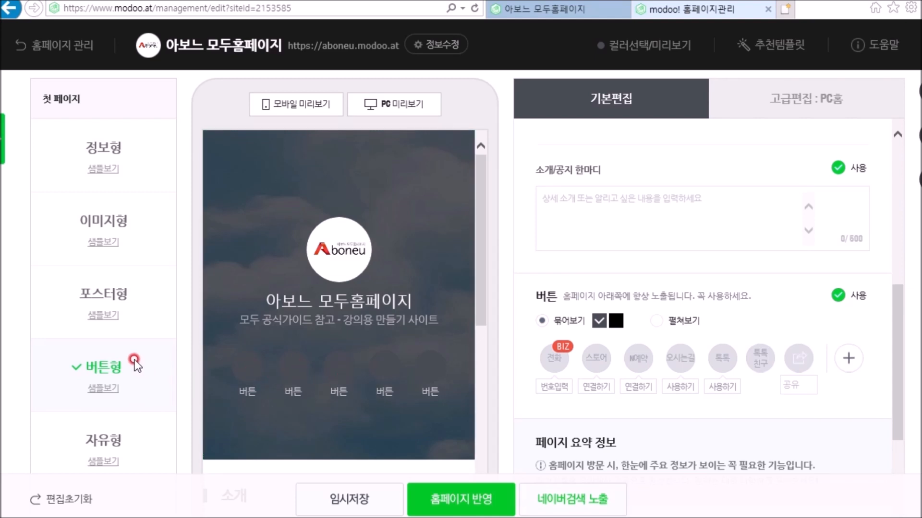
left_click(104, 148)
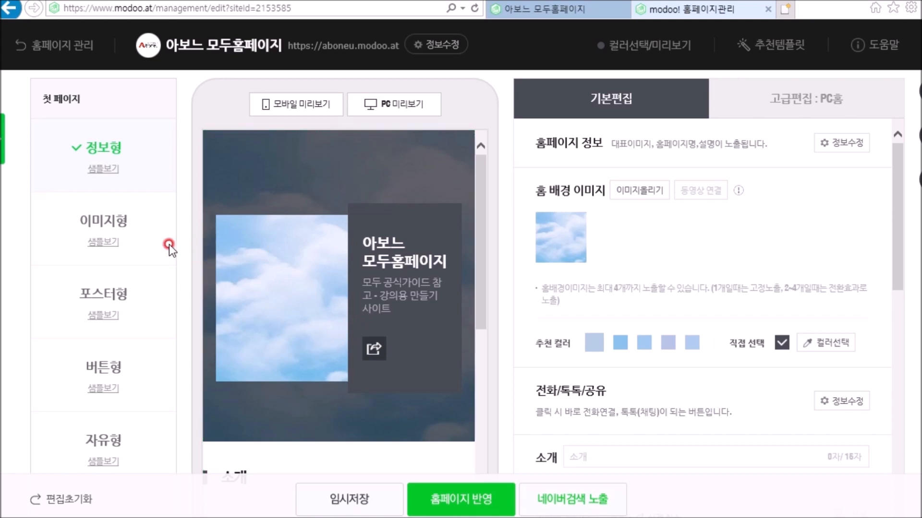
left_click(124, 221)
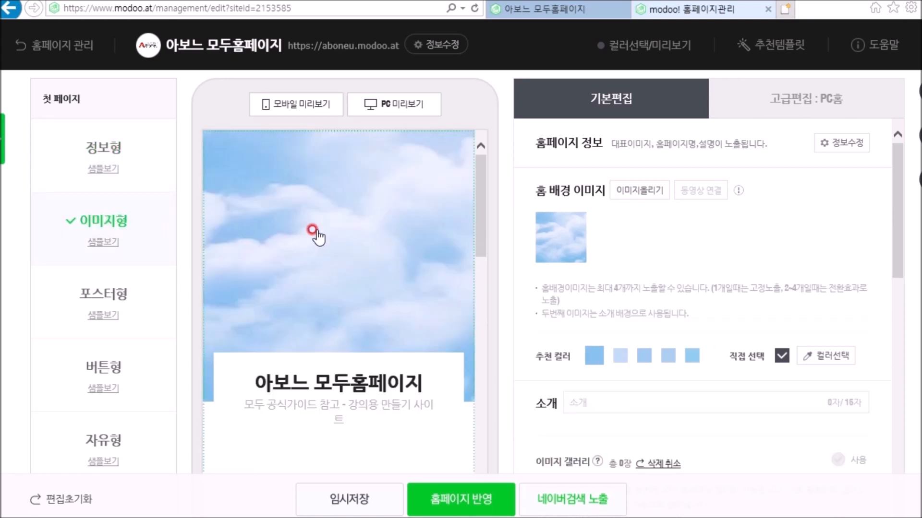
left_click(101, 293)
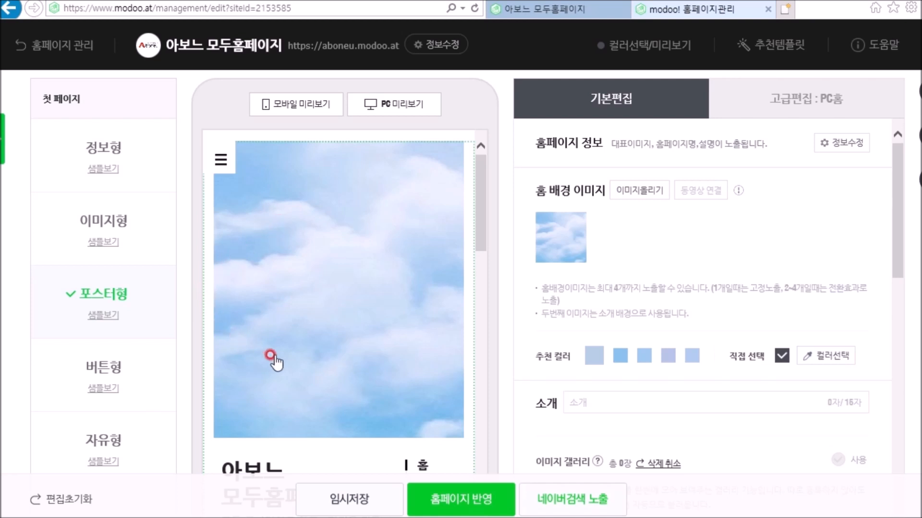
left_click(114, 367)
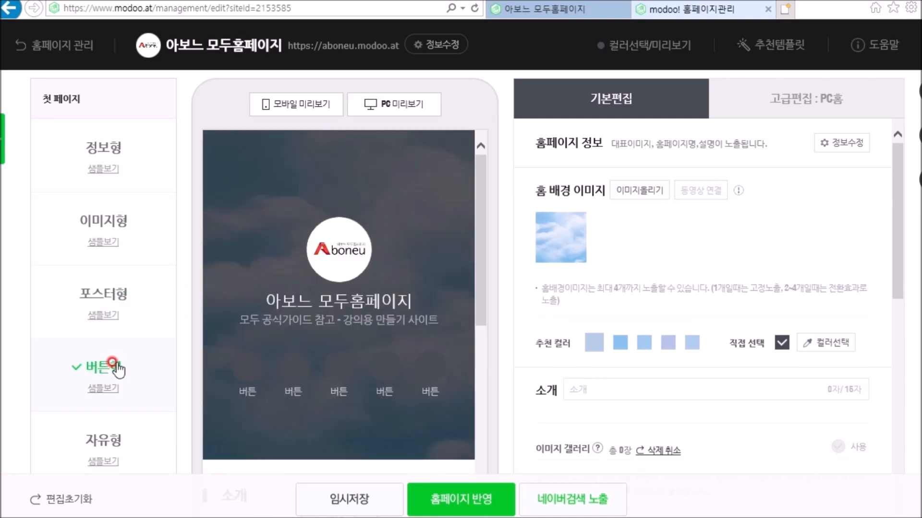
Add modoo_home_section1_1_bg_v4.jpg from the PC as a second home background image
left_click(341, 253)
left_click(636, 193)
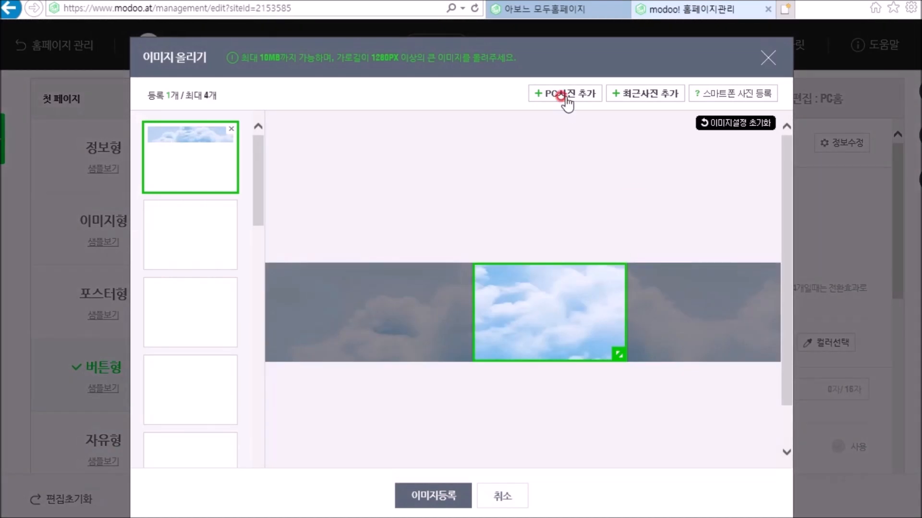
left_click(567, 94)
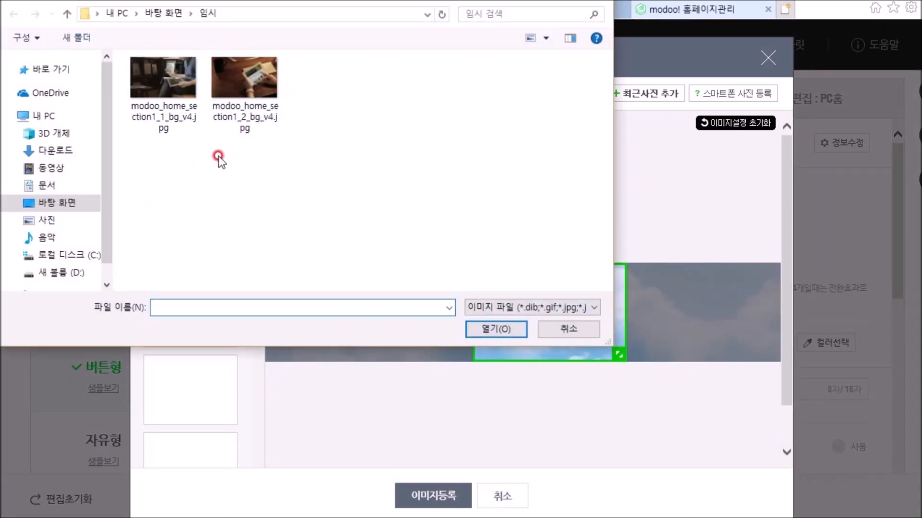
left_click(152, 91)
left_click(494, 330)
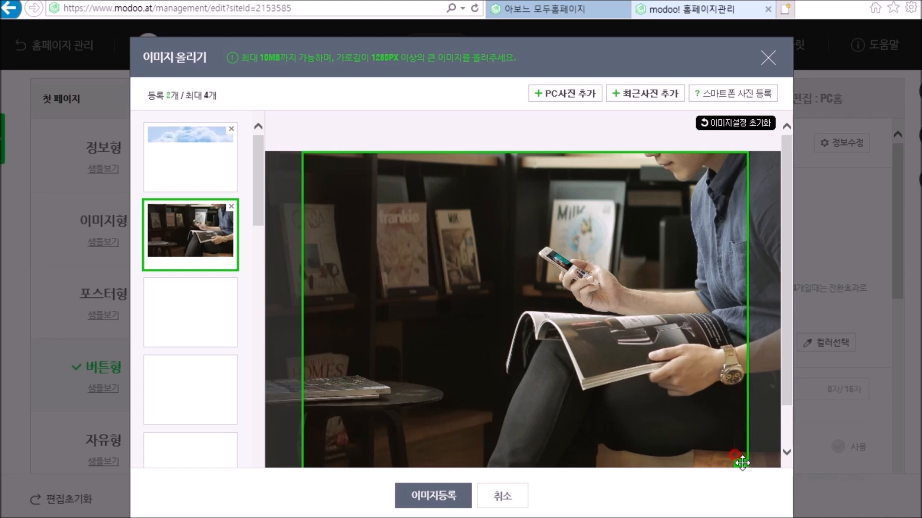
Adjust the crop area of the magazine-reader photo and register the background images
left_click_drag(742, 463, 583, 356)
left_click_drag(489, 278, 463, 265)
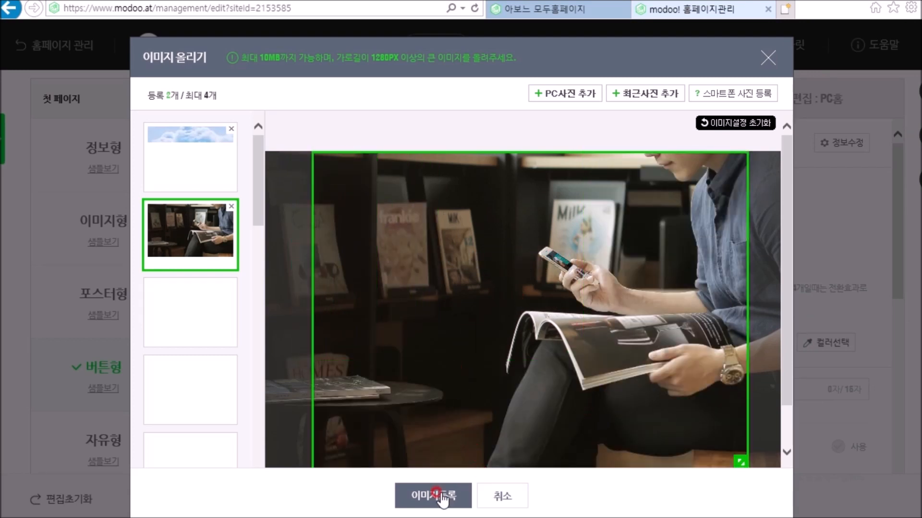
left_click(441, 497)
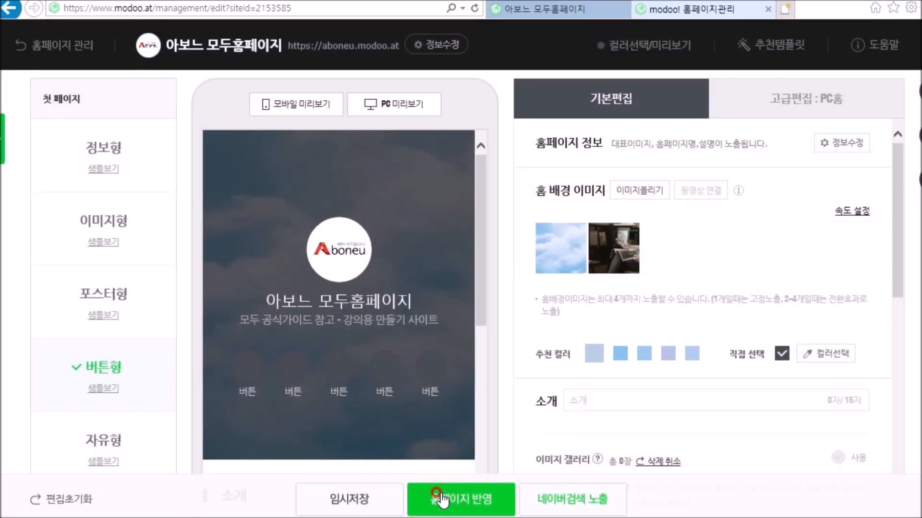
Look over the two home background thumbnails, publish the homepage and dismiss the completion notice
left_click(542, 267)
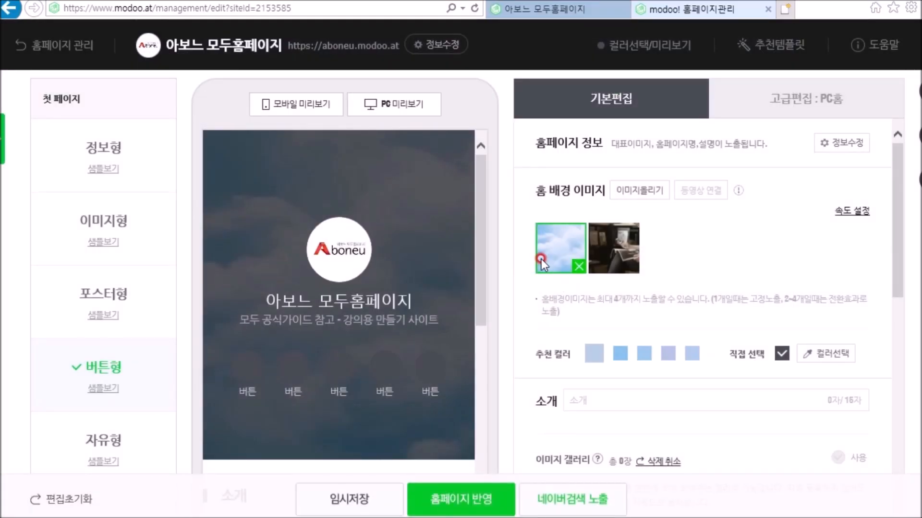
left_click(624, 238)
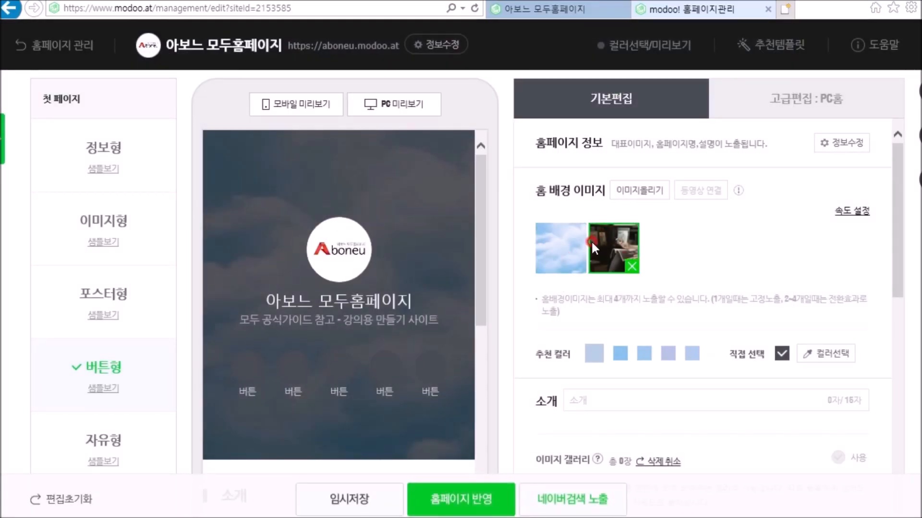
left_click(554, 252)
left_click(478, 475)
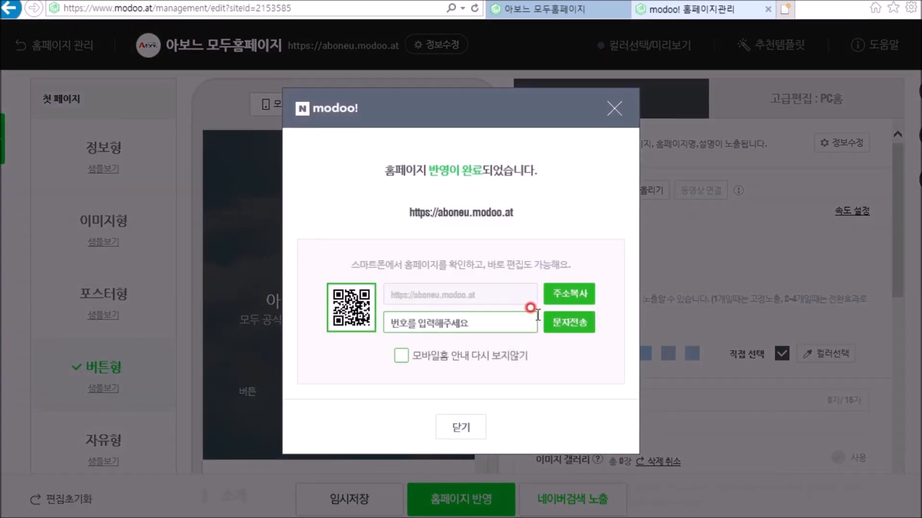
left_click(462, 427)
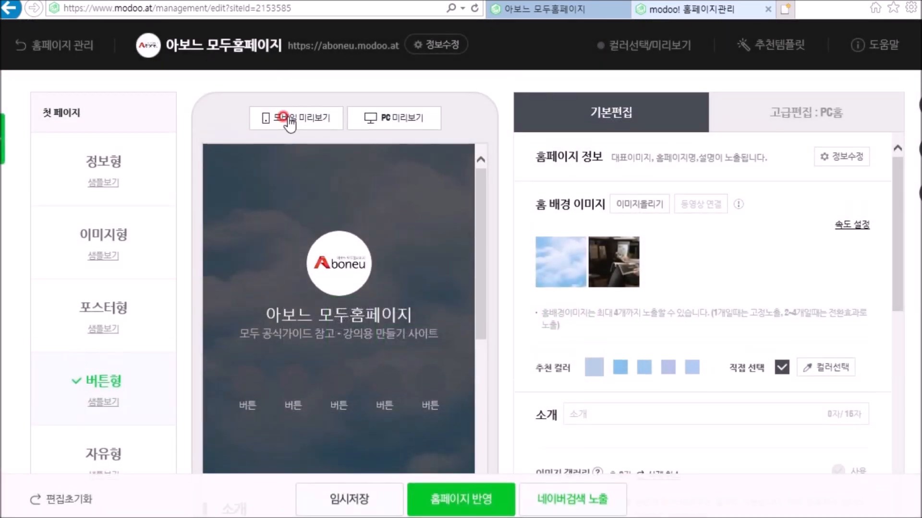
Preview the homepage in its mobile layout and look at the background transition speed options
left_click(297, 118)
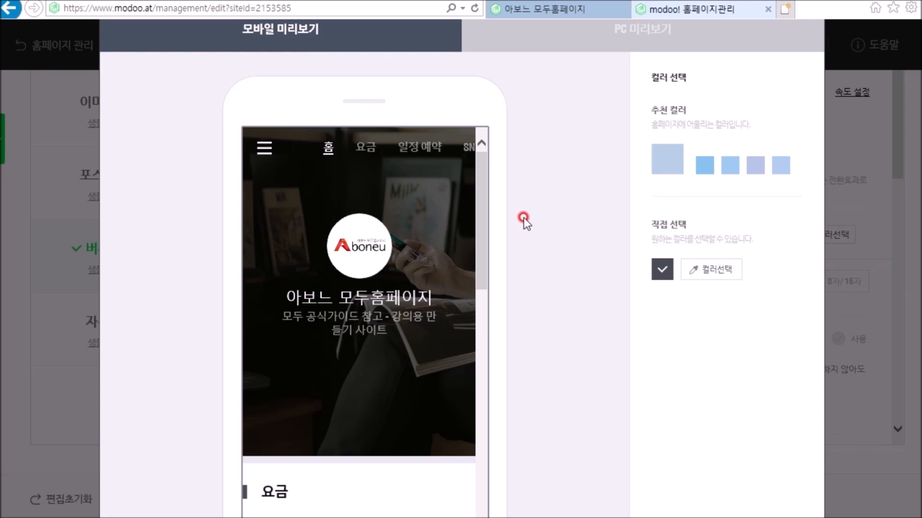
left_click(523, 218)
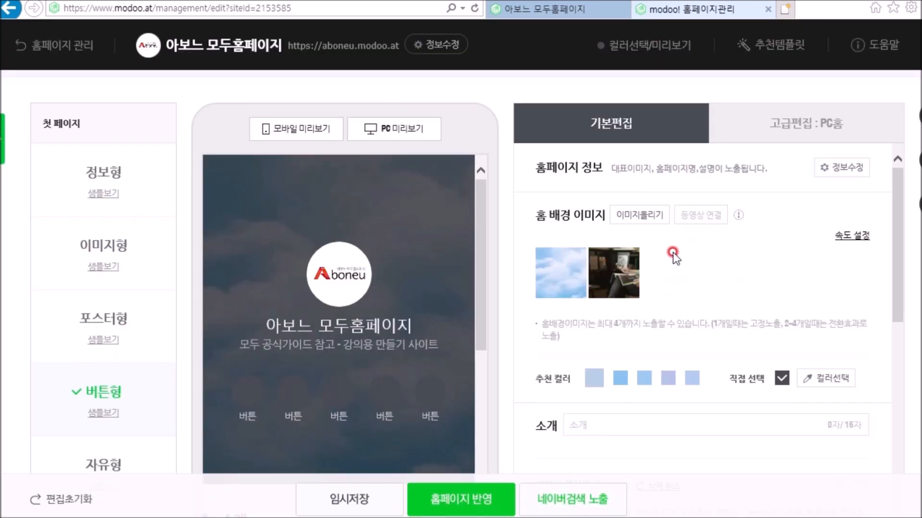
left_click(852, 236)
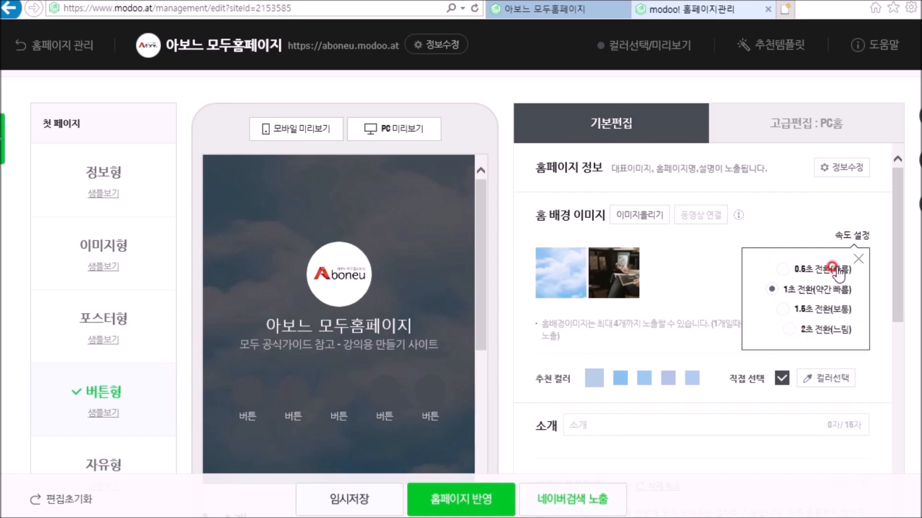
left_click(848, 259)
Delete the sky background image and publish the homepage, opting out of the mobile home guide in the completion notice
mouse_move(570, 294)
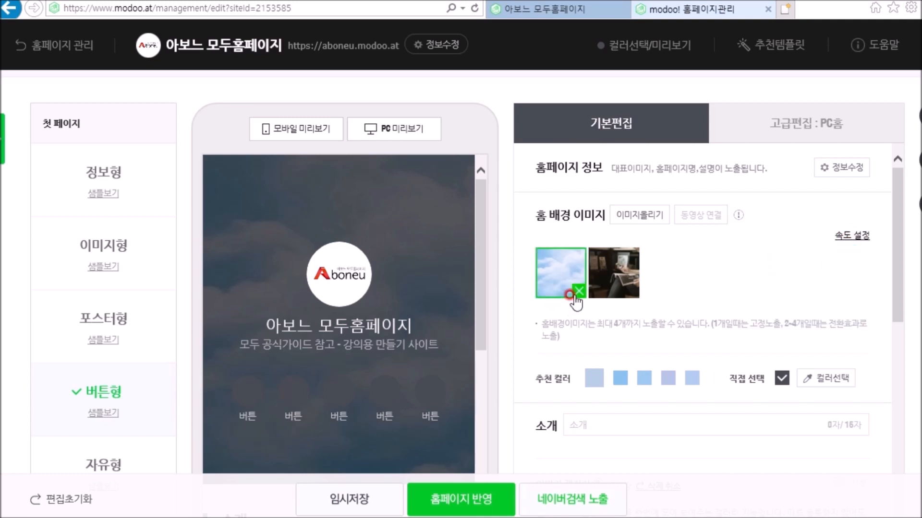
left_click(576, 290)
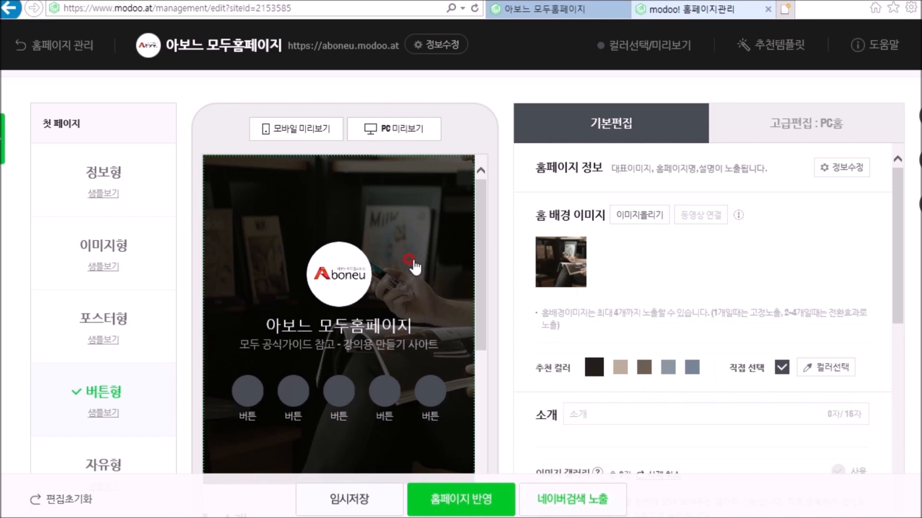
mouse_move(569, 285)
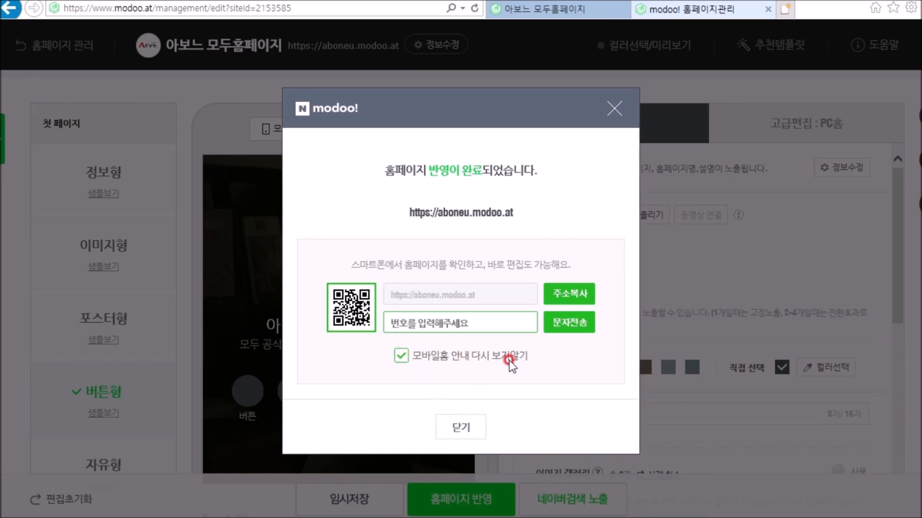
left_click(459, 429)
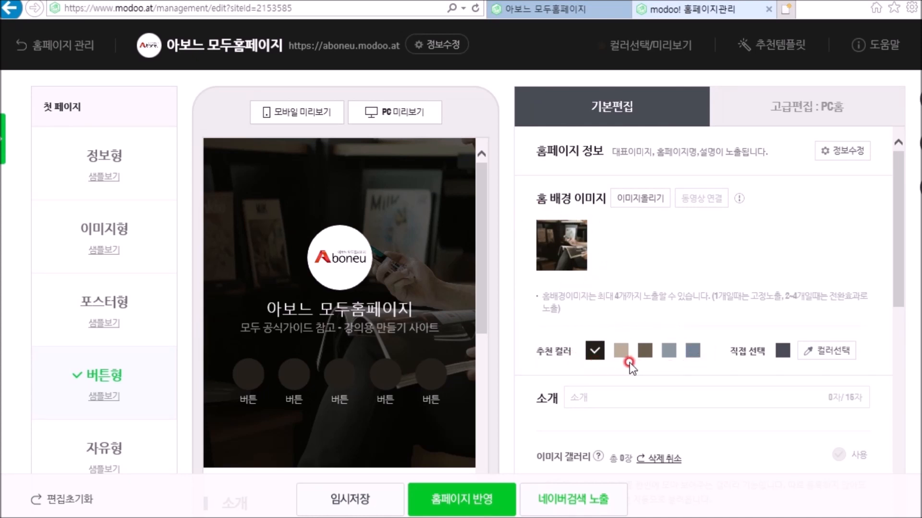
Compare the recommended colours on the homepage buttons and choose the fourth, grey-blue one
left_click(669, 354)
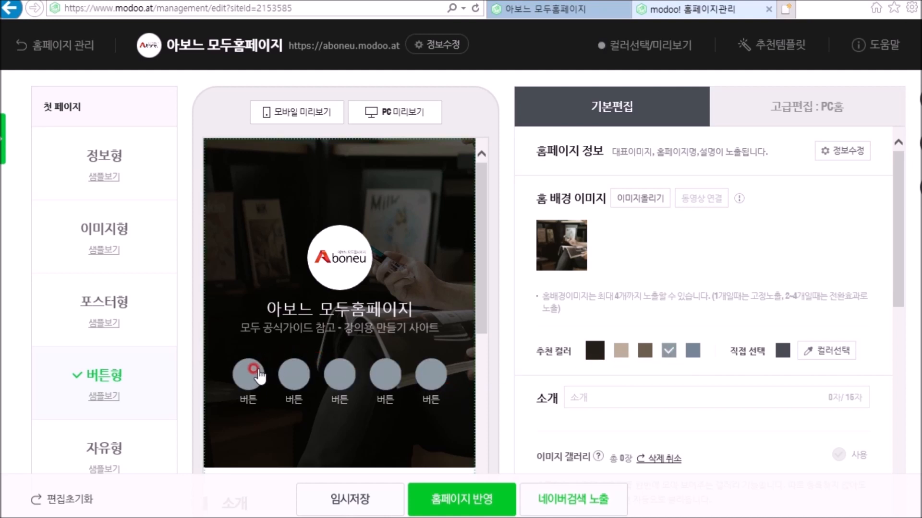
scroll(480, 335, "down", 2)
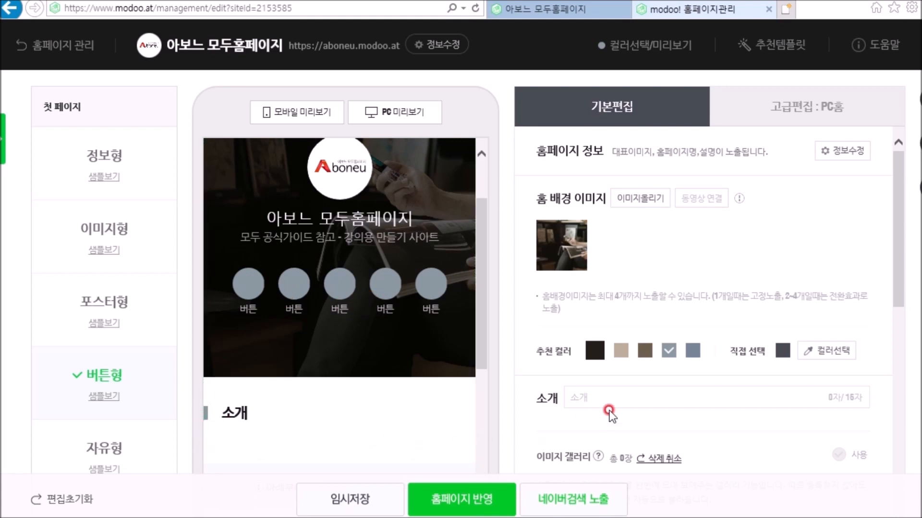
left_click(620, 353)
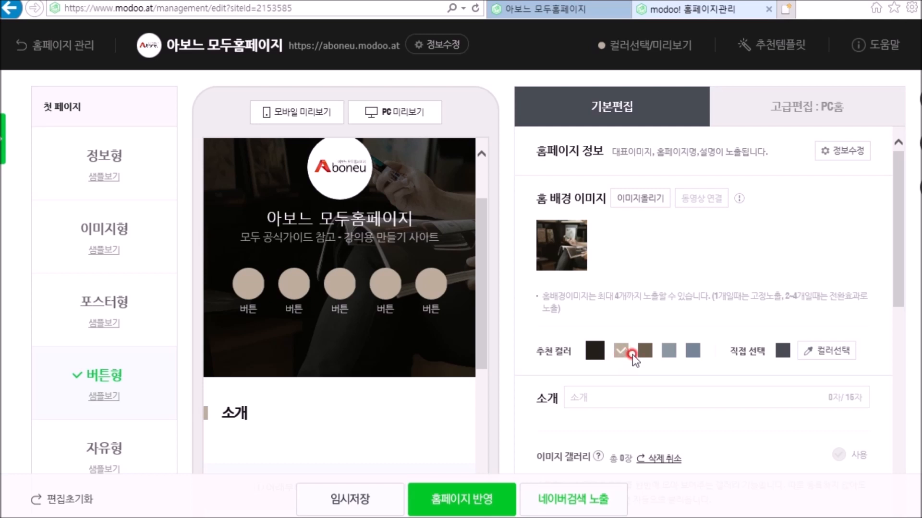
left_click(643, 353)
left_click(667, 356)
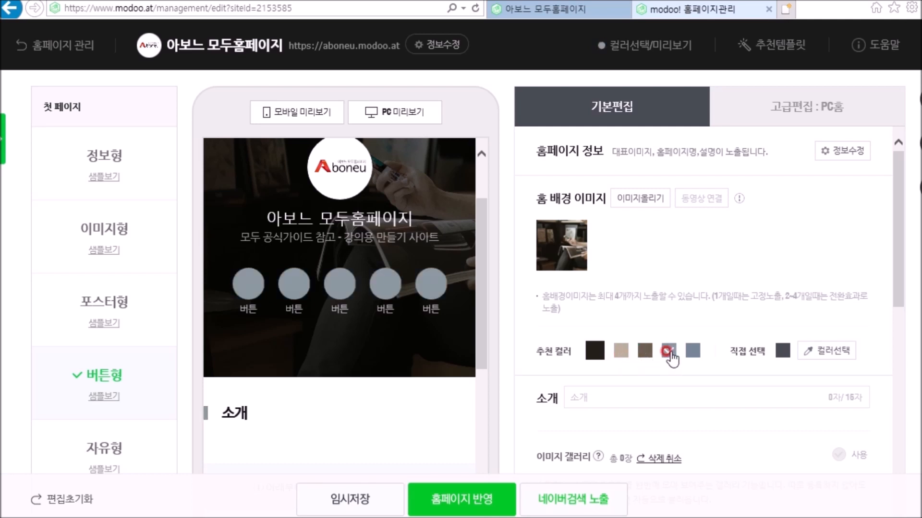
left_click(677, 350)
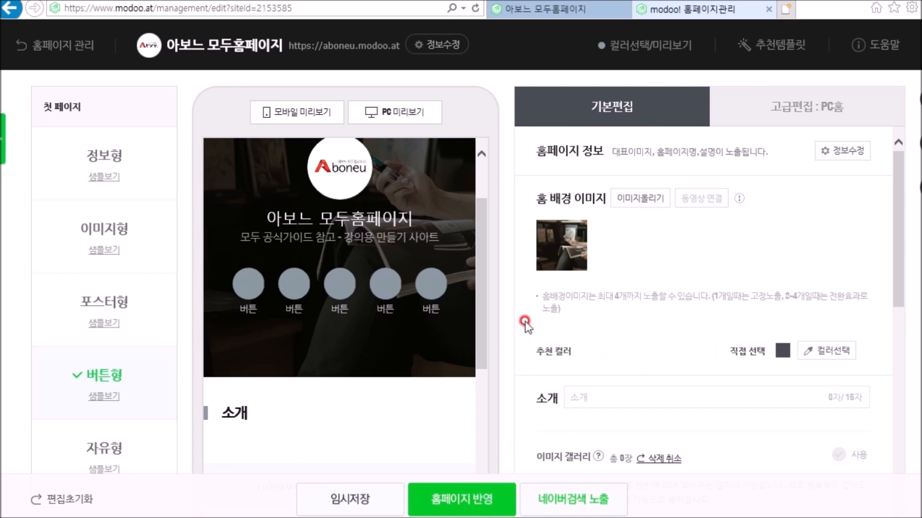
Check the published homepage, highlighting its name and description over the background image to judge their legibility
left_click(564, 8)
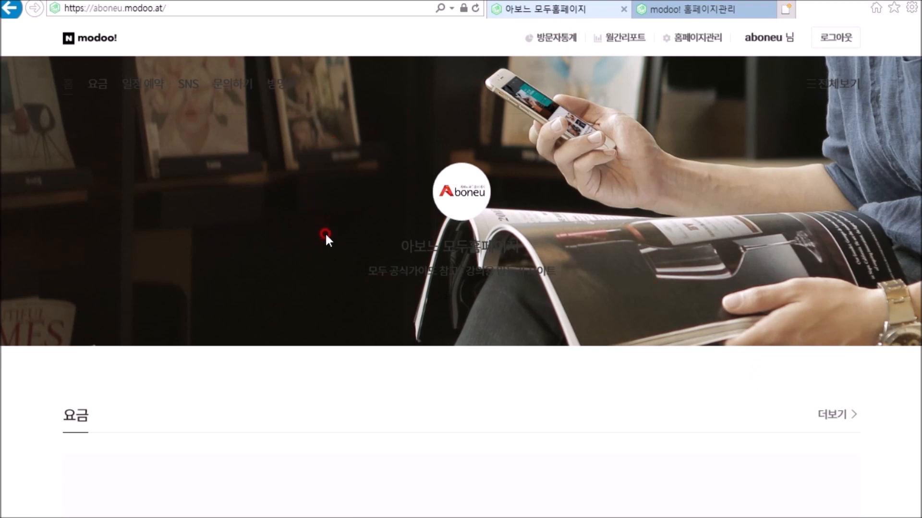
left_click_drag(622, 300, 398, 252)
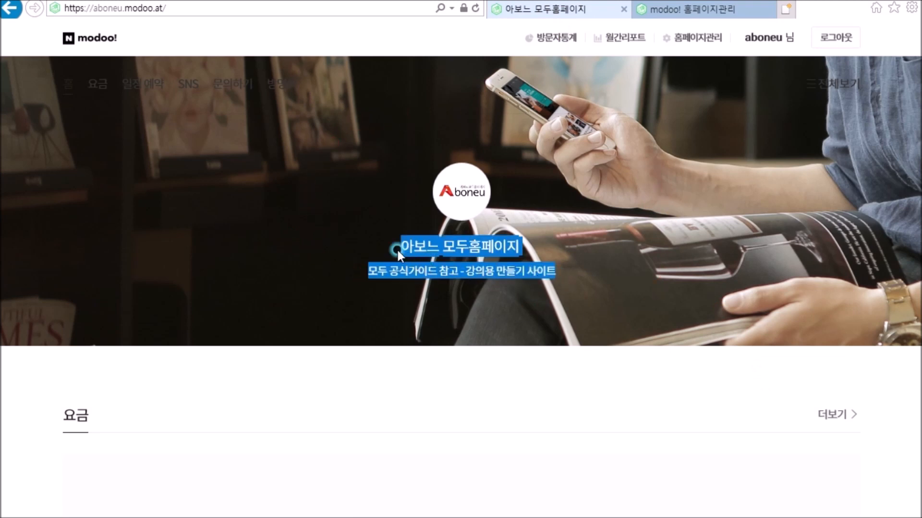
left_click(331, 284)
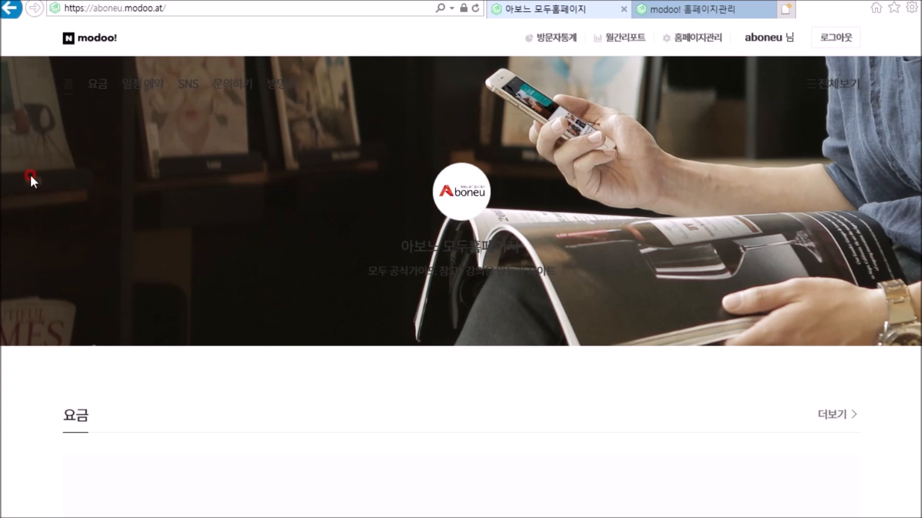
In the editor's advanced PC home settings, set the homepage name position to 배경 왼쪽 and its text colour to 흰색
left_click(667, 13)
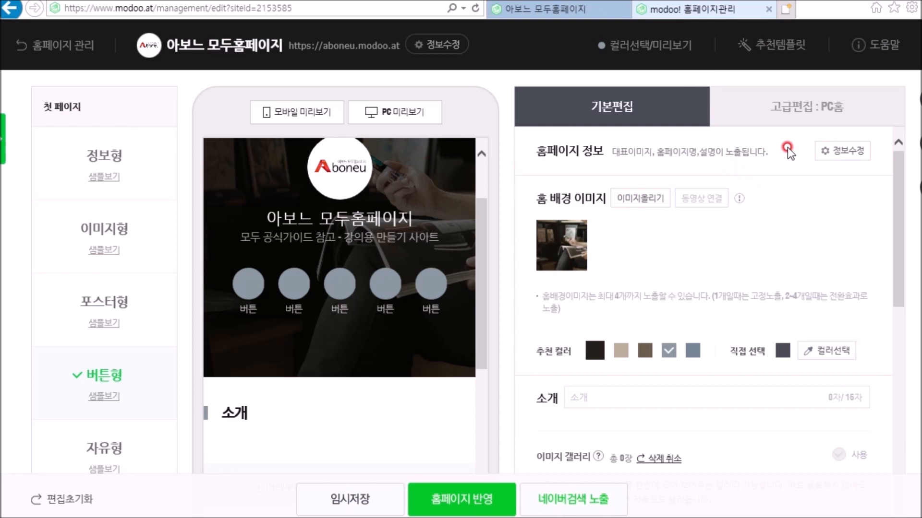
left_click(792, 122)
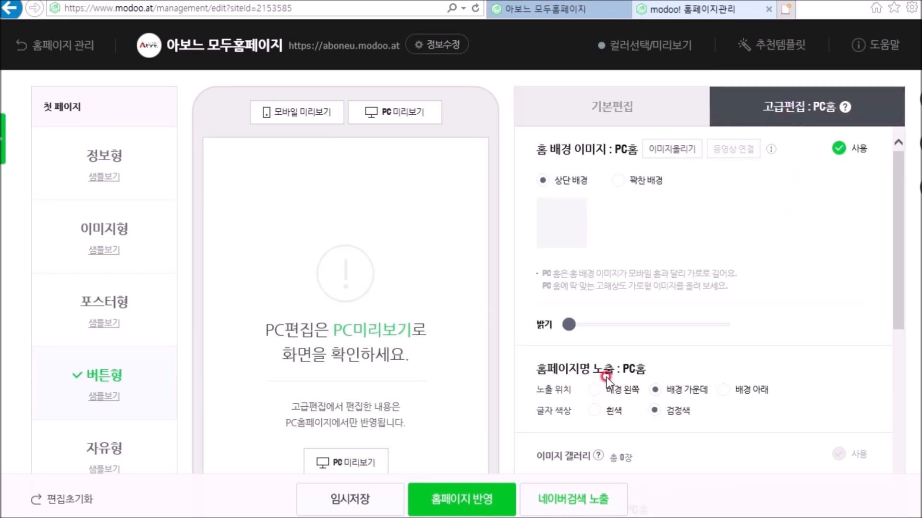
left_click(595, 390)
left_click(595, 410)
Publish the PC home changes and reload the live homepage to check them
left_click(477, 495)
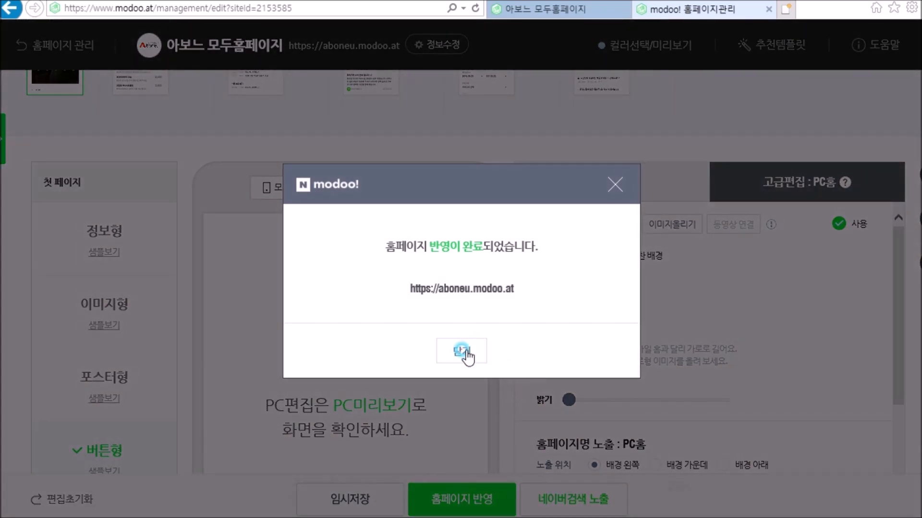
left_click(468, 352)
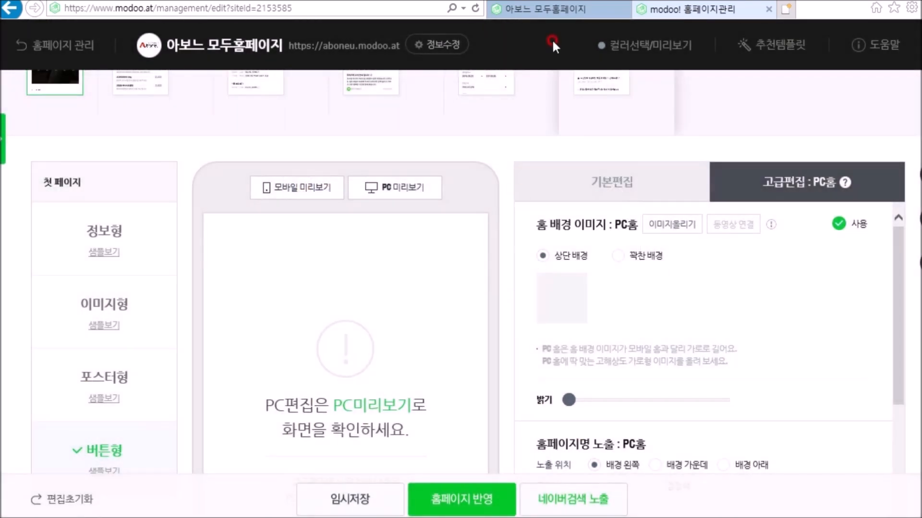
left_click(549, 16)
left_click(477, 7)
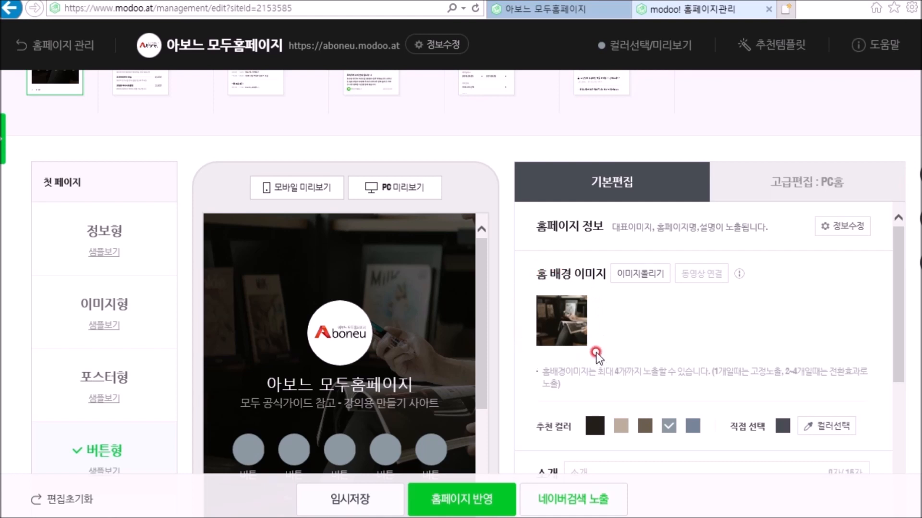
In the advanced PC home settings, upload modoo_home_section1_2_bg_v4.jpg as the PC home background image
left_click(819, 194)
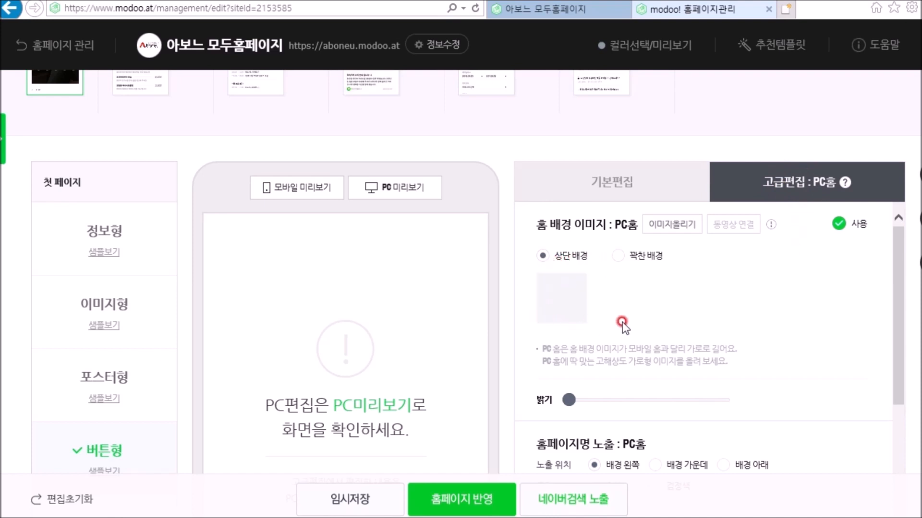
left_click(670, 227)
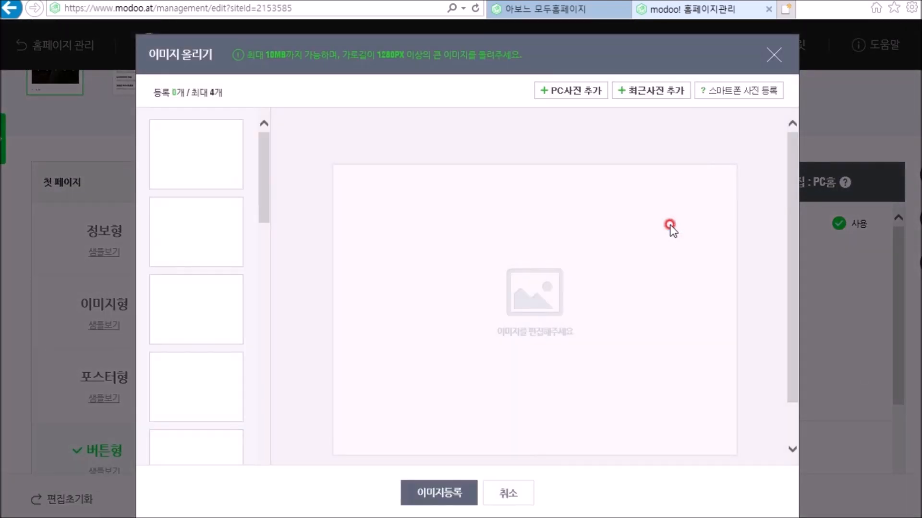
left_click(571, 92)
left_click(248, 114)
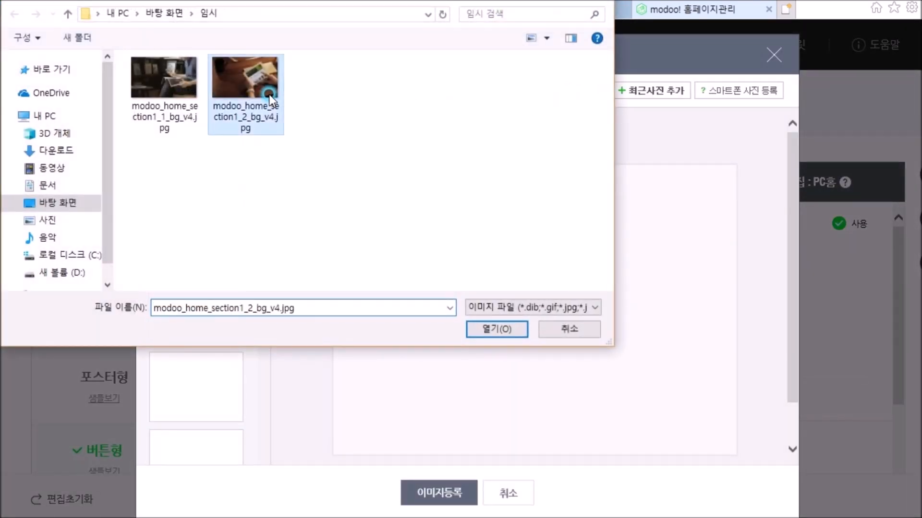
left_click(504, 330)
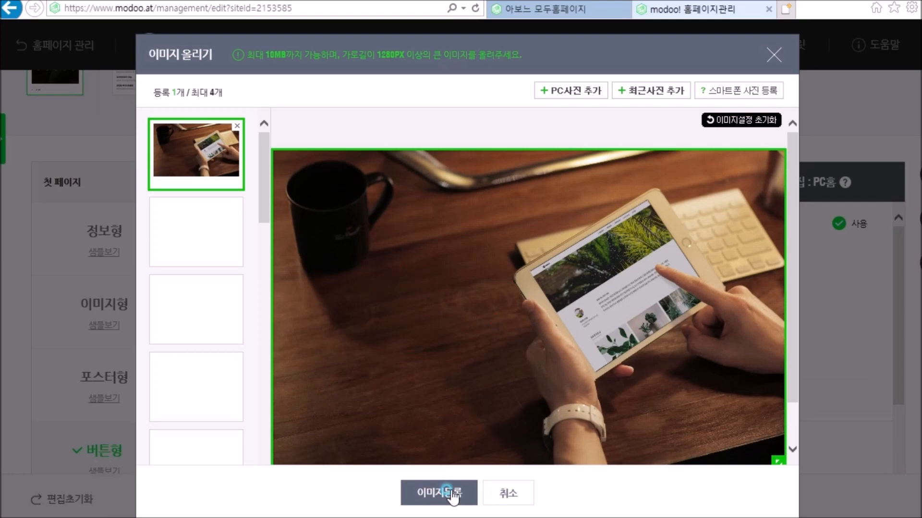
left_click(451, 492)
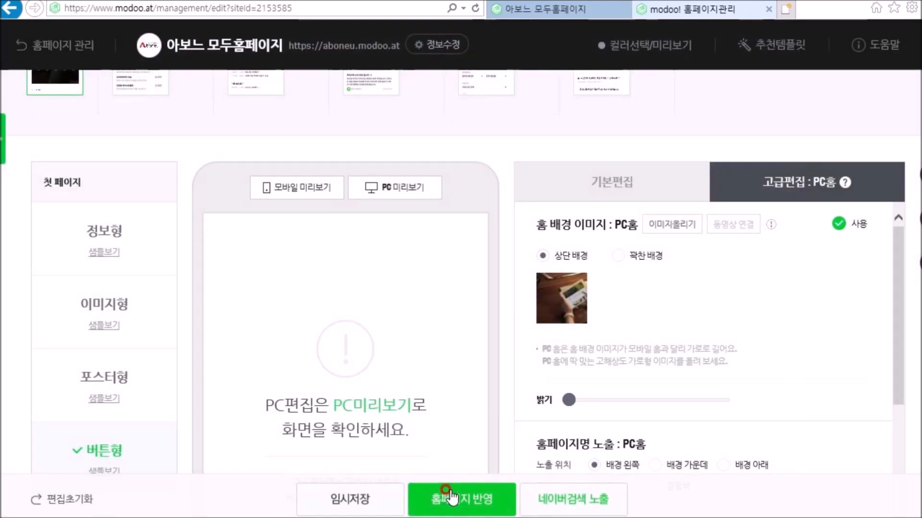
Publish the new PC home background image and reload the live homepage to check it
left_click(463, 500)
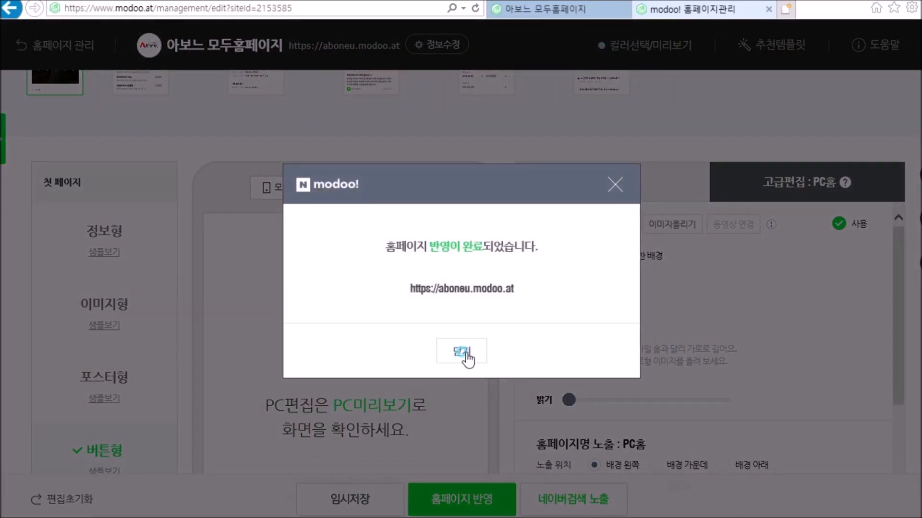
left_click(467, 353)
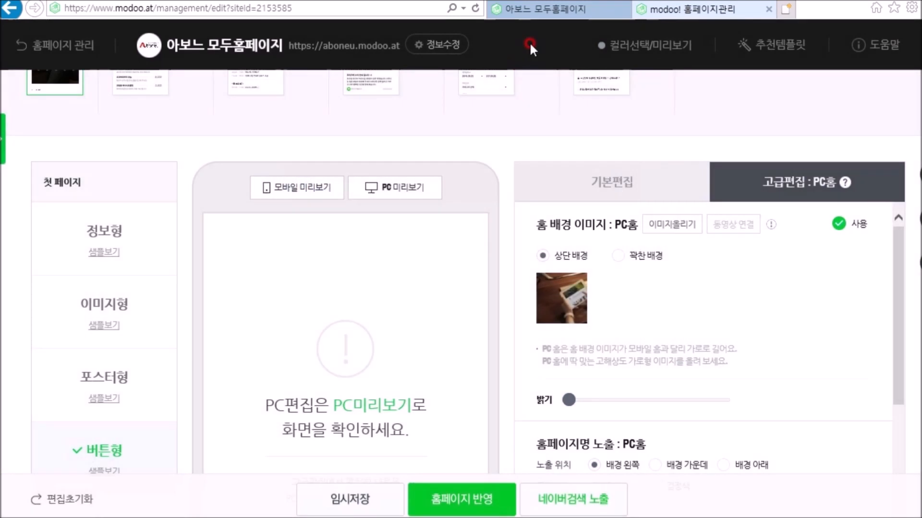
left_click(547, 10)
left_click(477, 7)
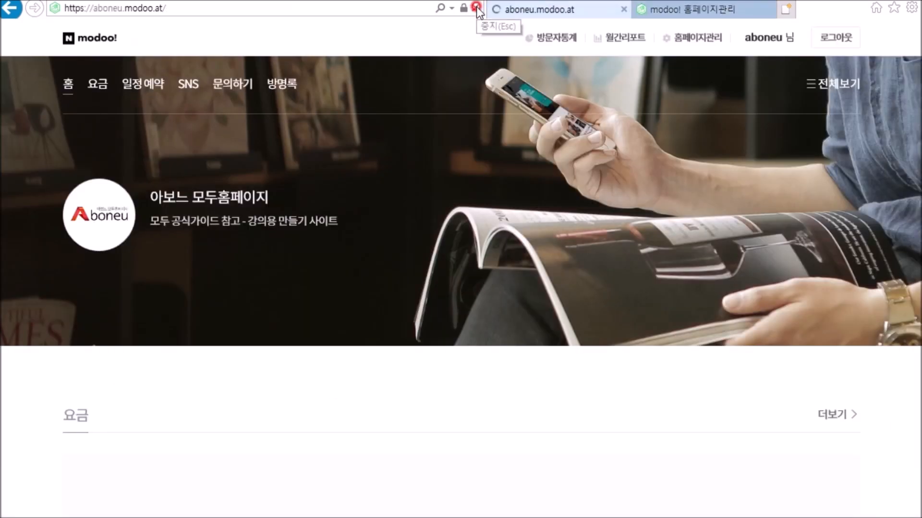
left_click(530, 326)
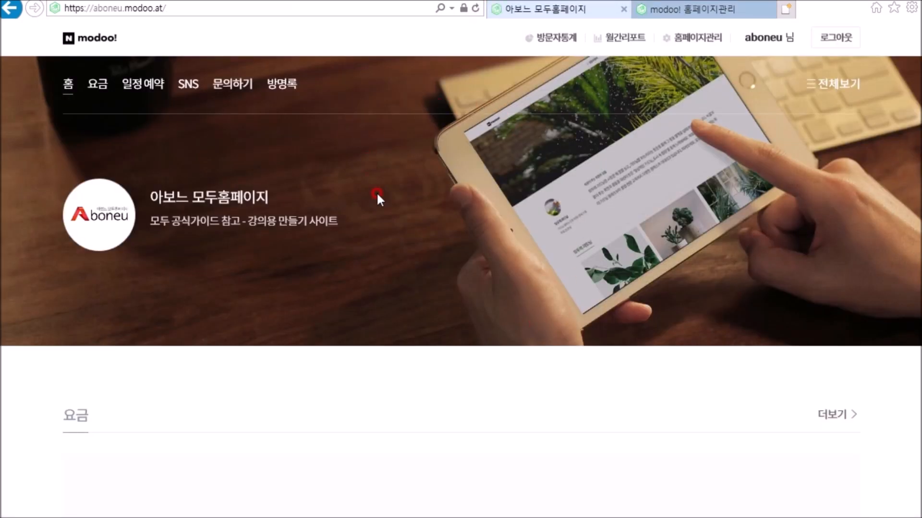
Back in the editor, set the PC home background type to 꽉찬 배경 and publish the homepage
left_click(673, 9)
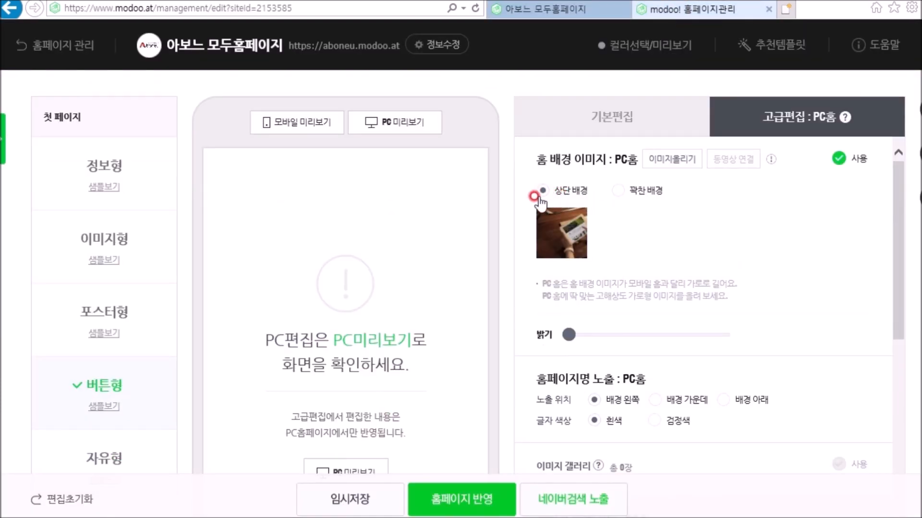
left_click(616, 190)
left_click(458, 500)
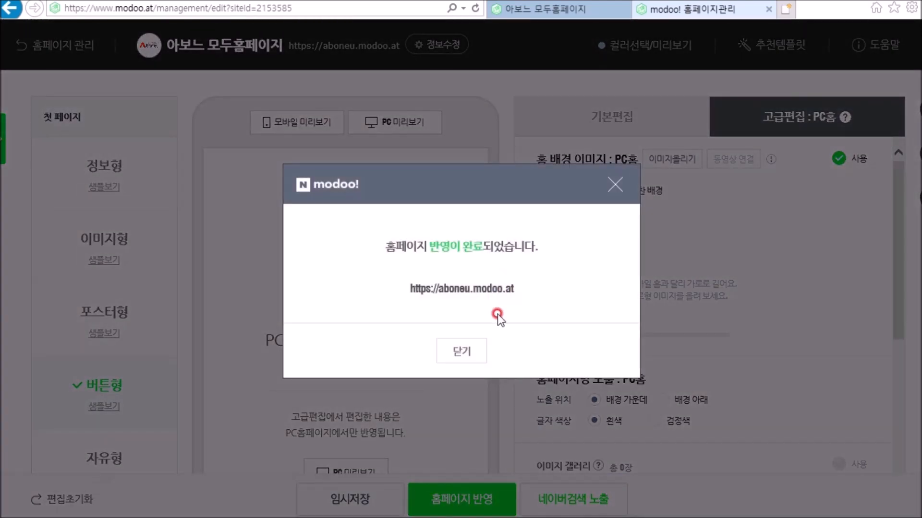
left_click(465, 352)
Reload the live homepage and examine the full-screen background, including where the content below it begins
left_click(567, 13)
left_click(475, 7)
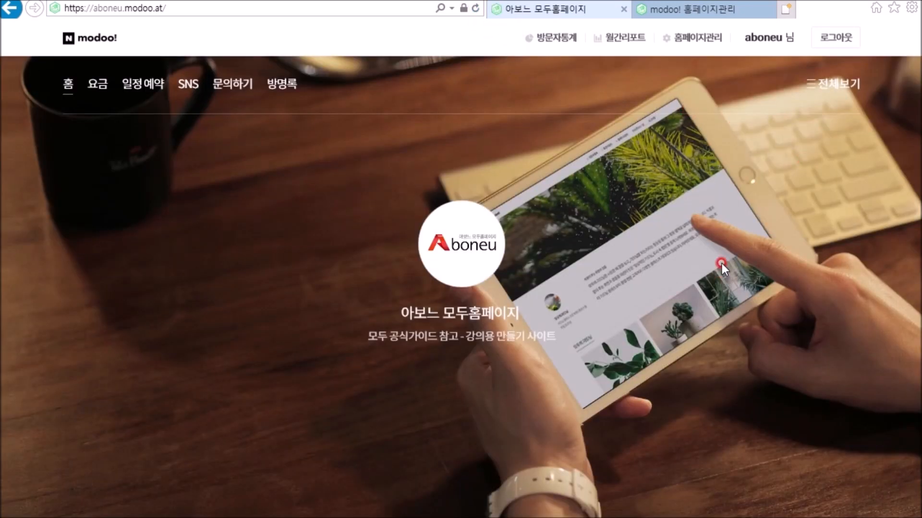
scroll(527, 359, "down", 4)
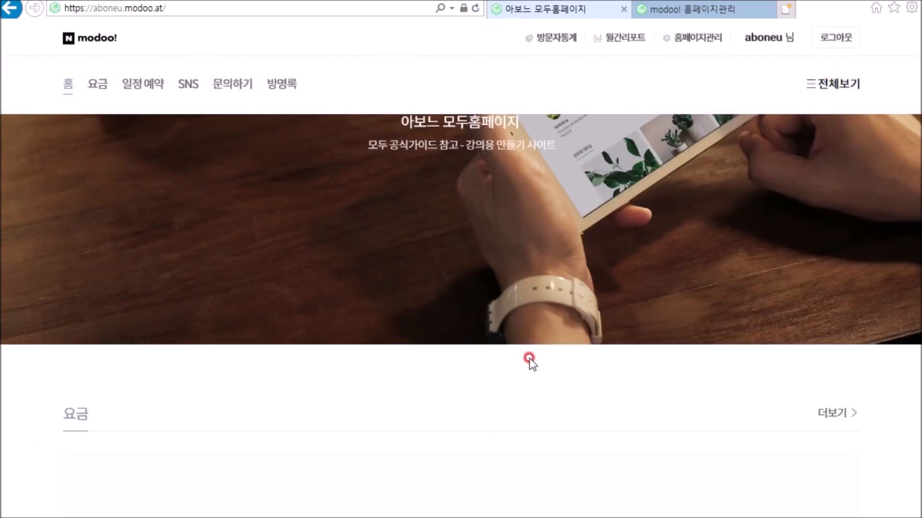
scroll(529, 358, "up", 4)
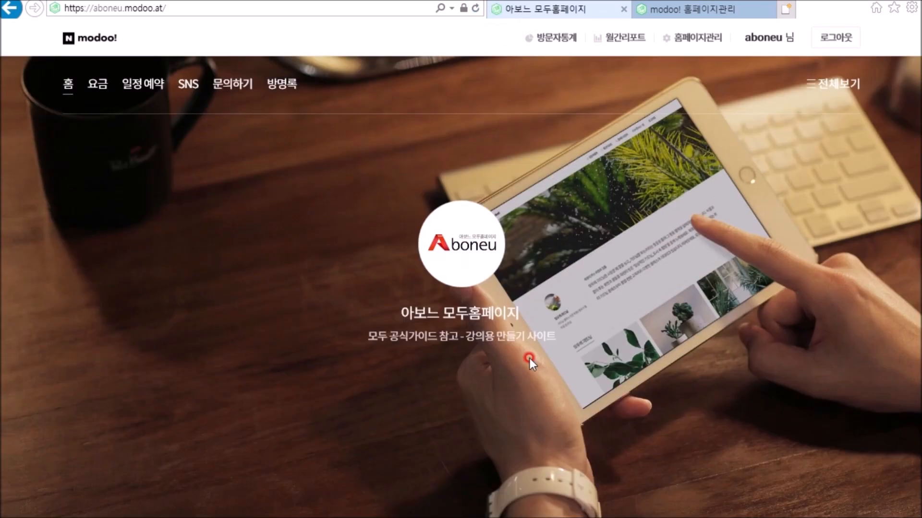
left_click(662, 10)
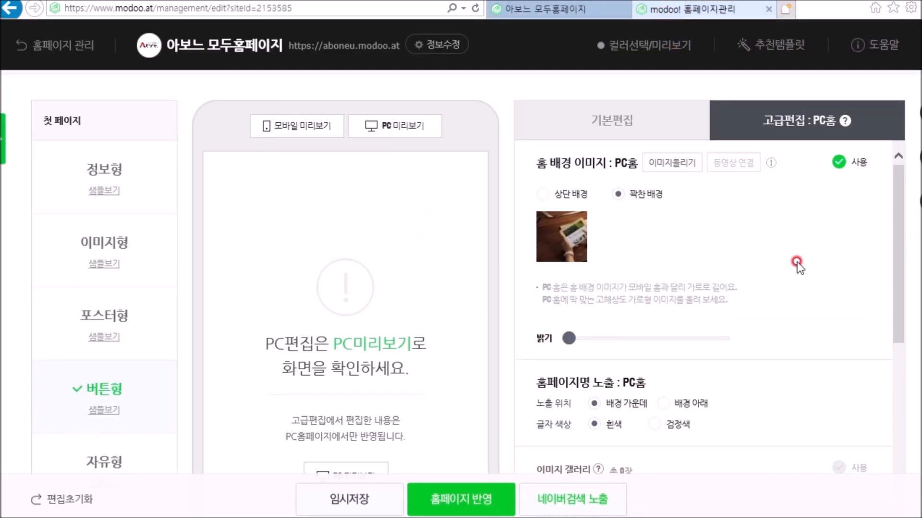
left_click(321, 131)
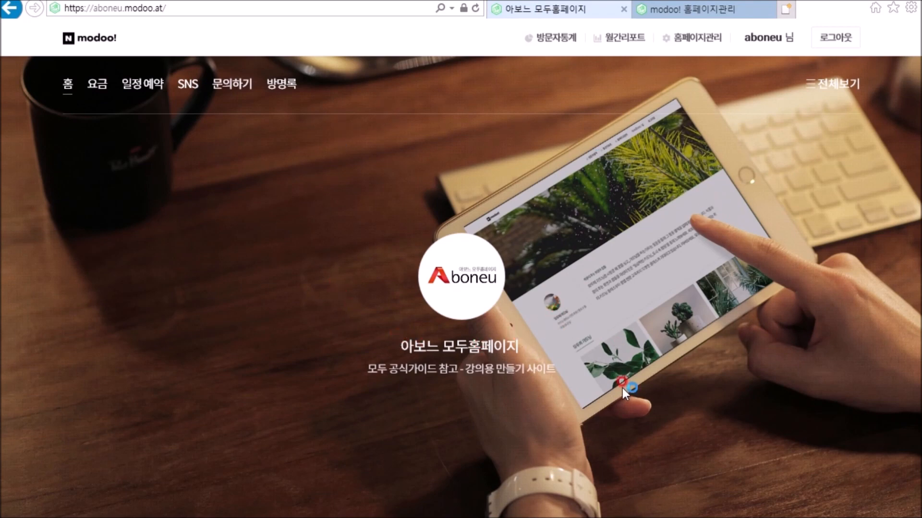
Add modoo_home_section1_1_bg_v4.jpg as a second PC home background image and register it
left_click(669, 13)
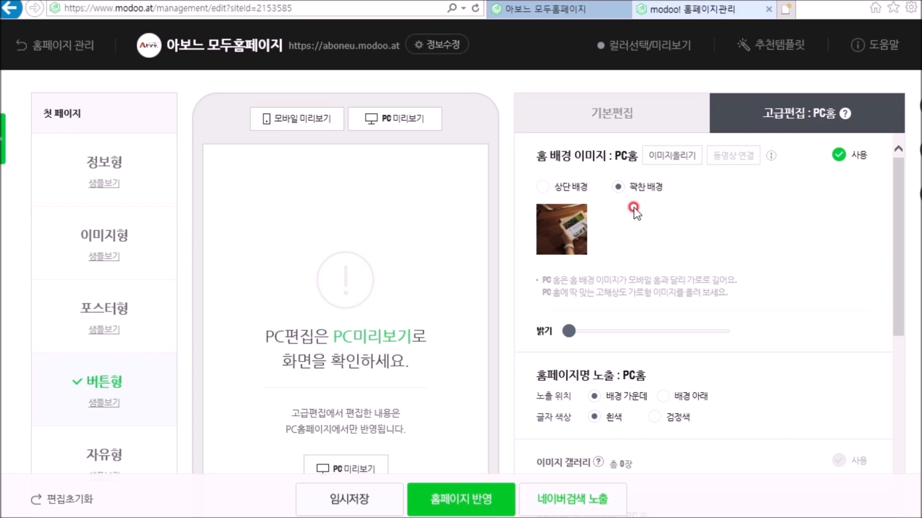
left_click(667, 156)
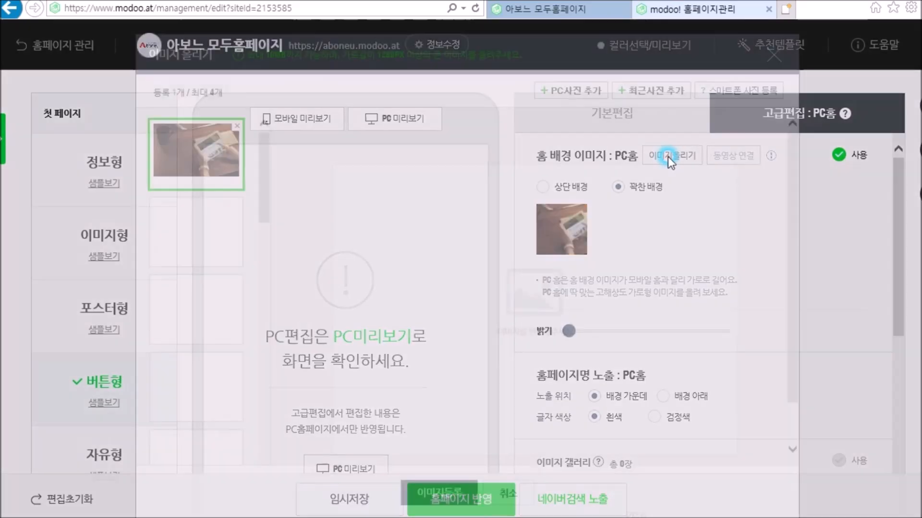
left_click(552, 92)
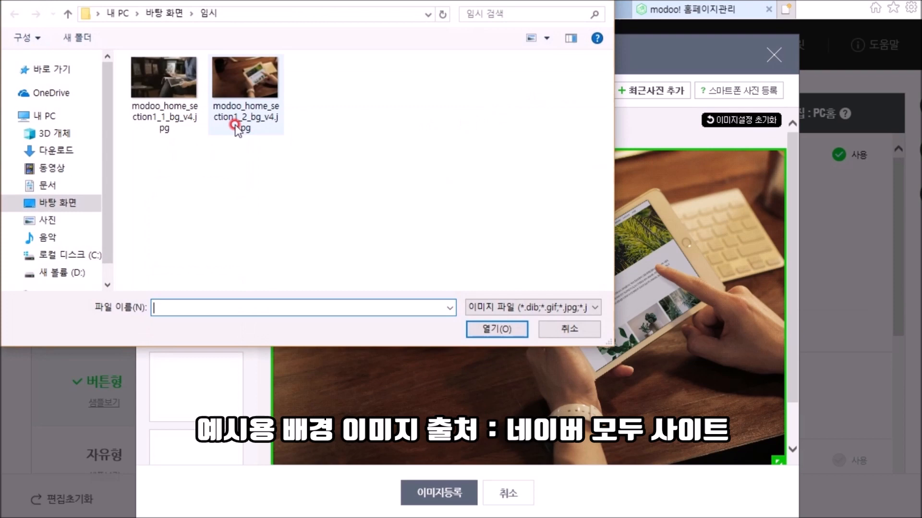
left_click(165, 88)
left_click(476, 328)
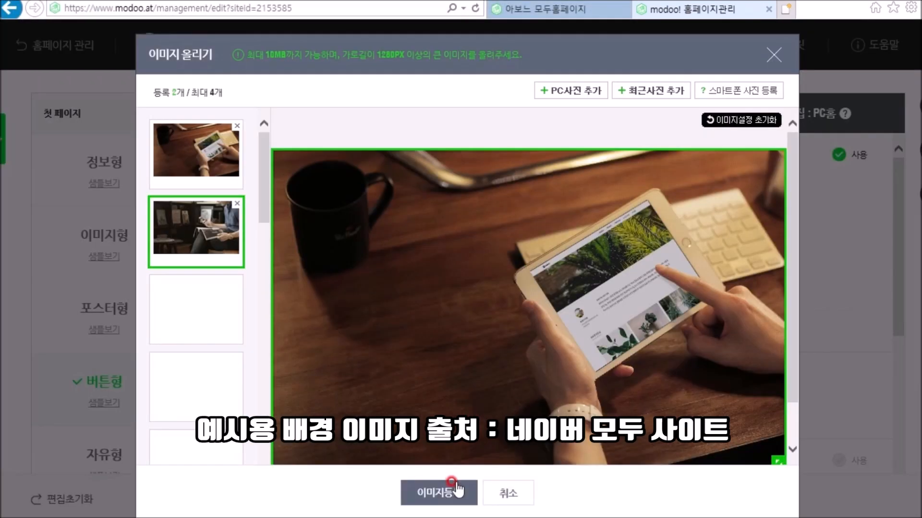
left_click(451, 492)
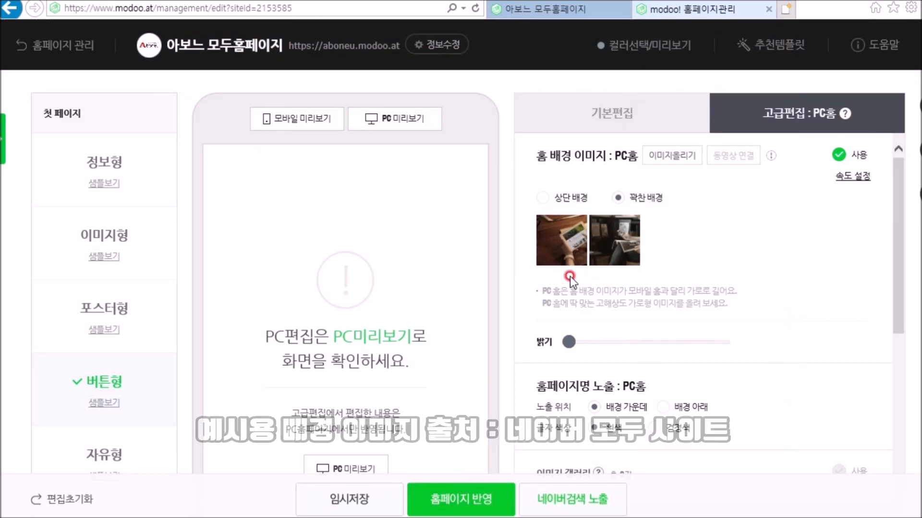
Publish the two background images and reload the live homepage to check the slide transition
left_click(463, 509)
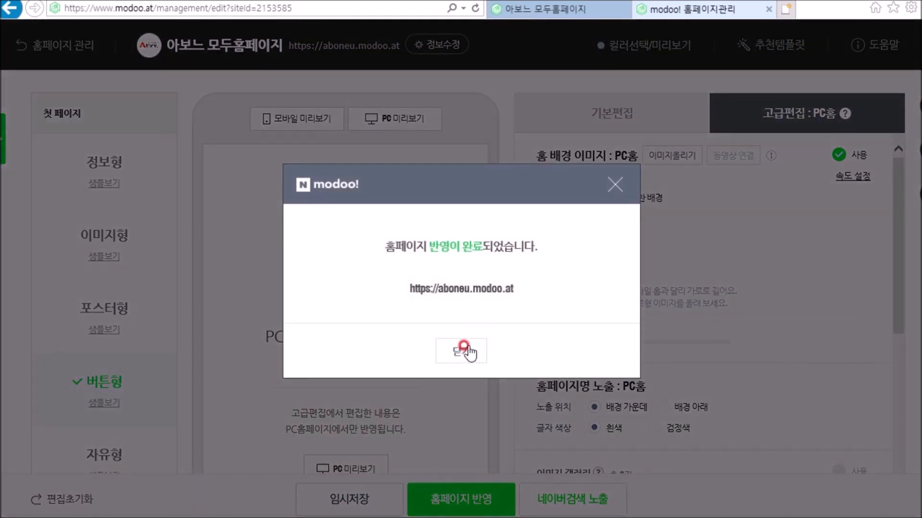
left_click(463, 350)
left_click(578, 15)
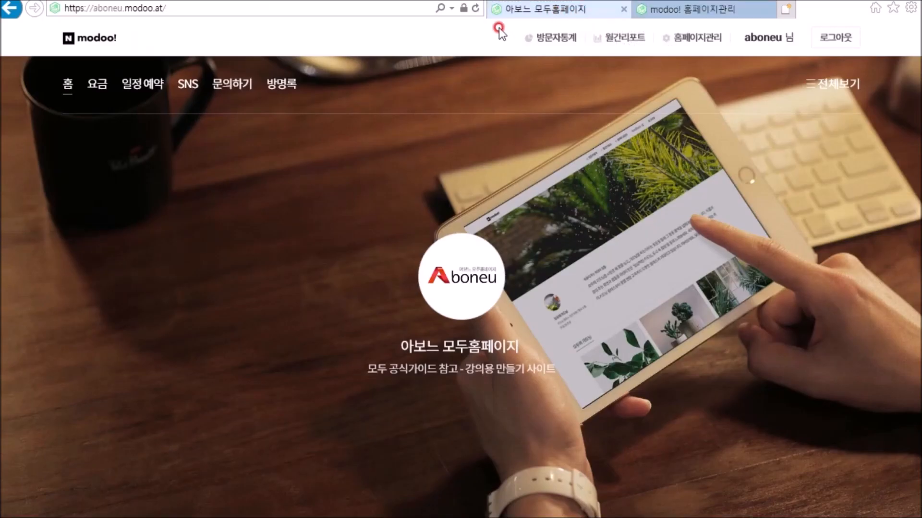
left_click(475, 8)
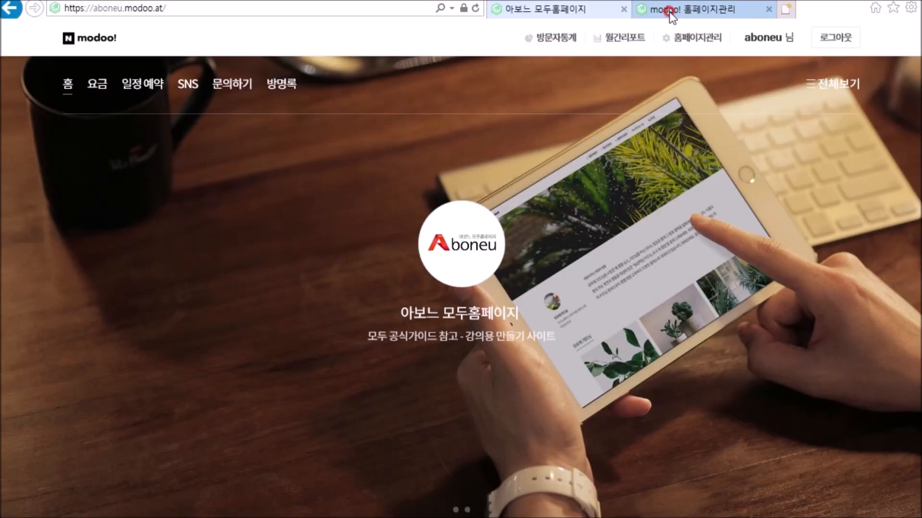
Publish the PC home with the 상단 배경 type, the tablet image removed and the name position set to 배경 왼쪽
left_click(669, 12)
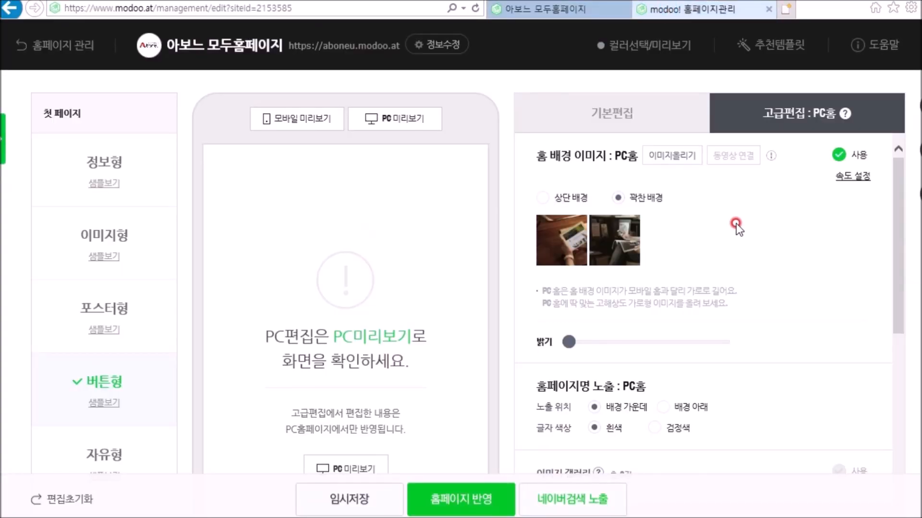
mouse_move(616, 262)
left_click(539, 198)
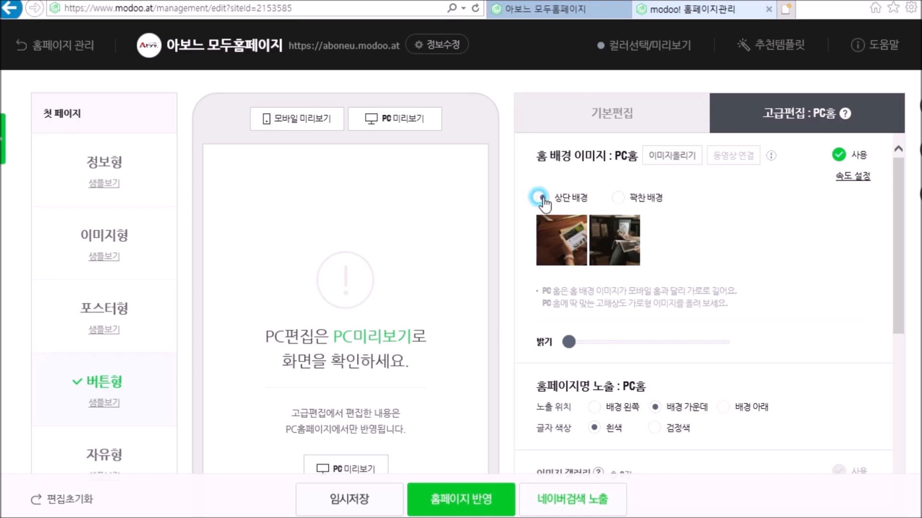
left_click(576, 256)
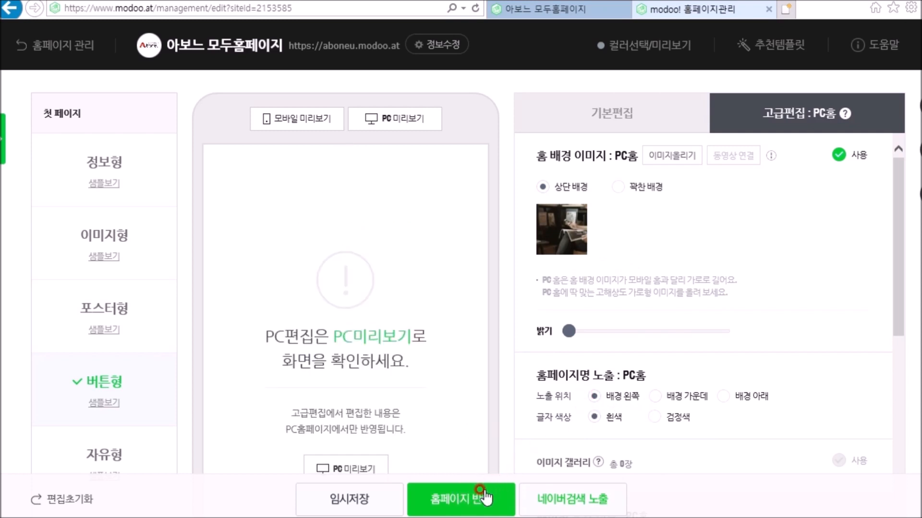
left_click(461, 489)
Delete the 요금 page from the homepage's page list and confirm the deletion
scroll(461, 288, "up", 3)
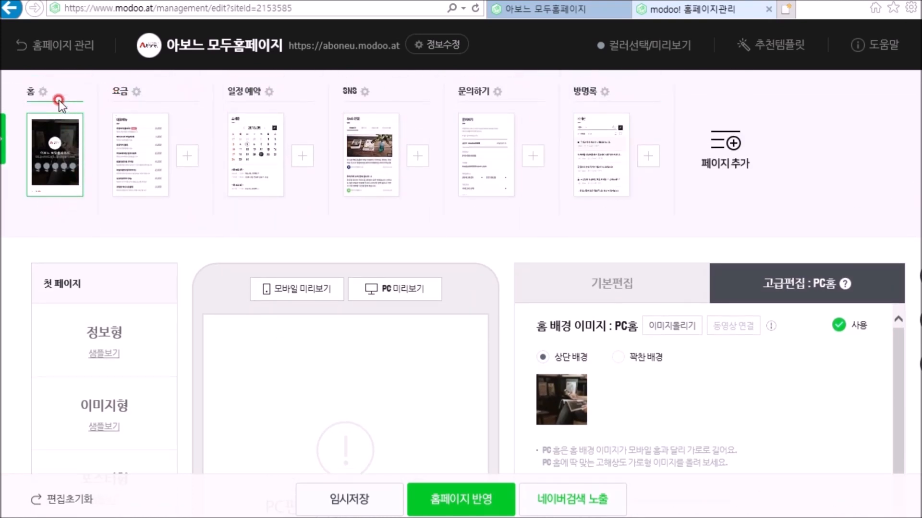
left_click(136, 92)
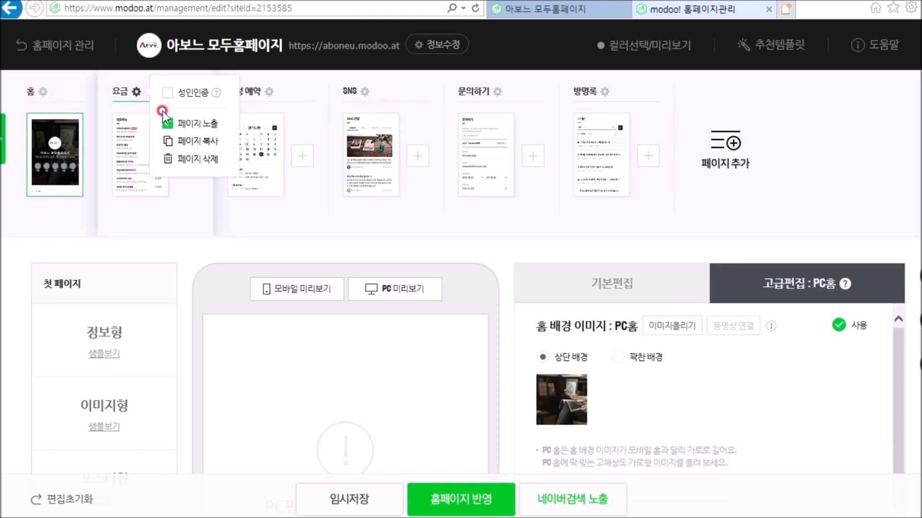
left_click(201, 160)
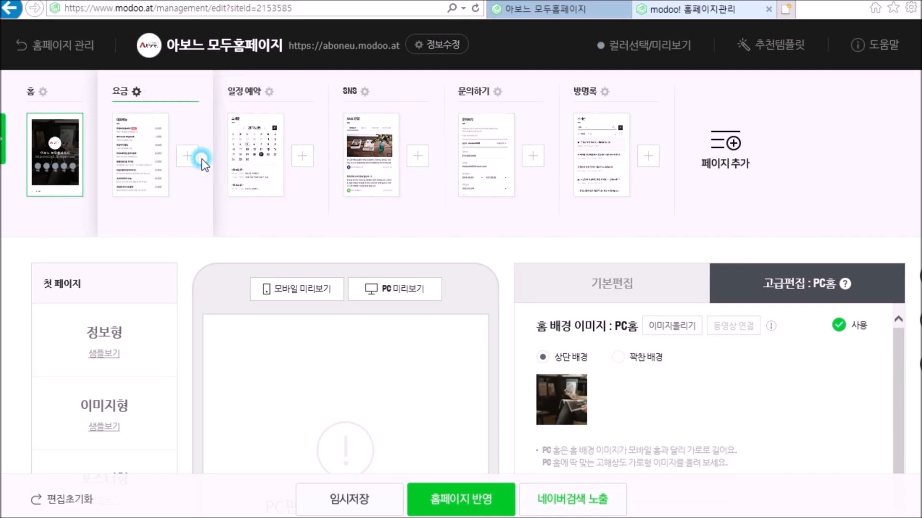
left_click(431, 352)
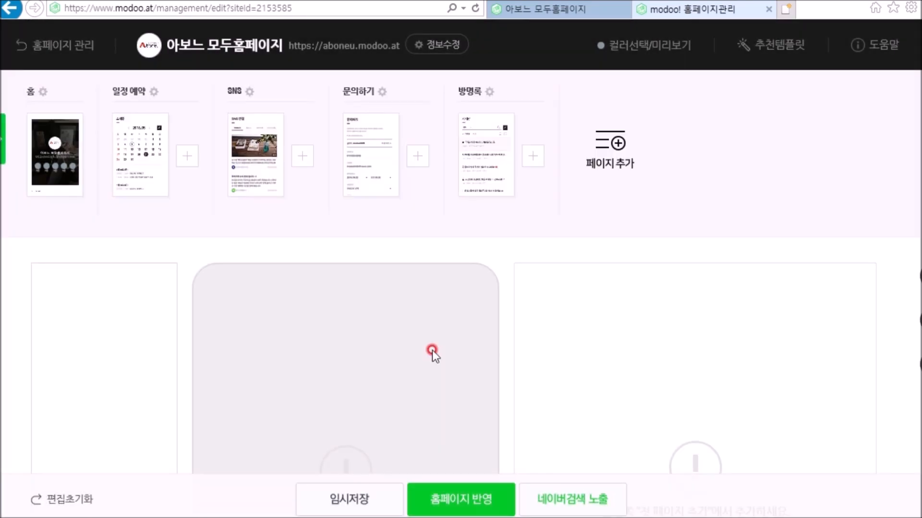
Delete the 일정 예약 page from the homepage's page list and confirm the deletion
left_click(153, 93)
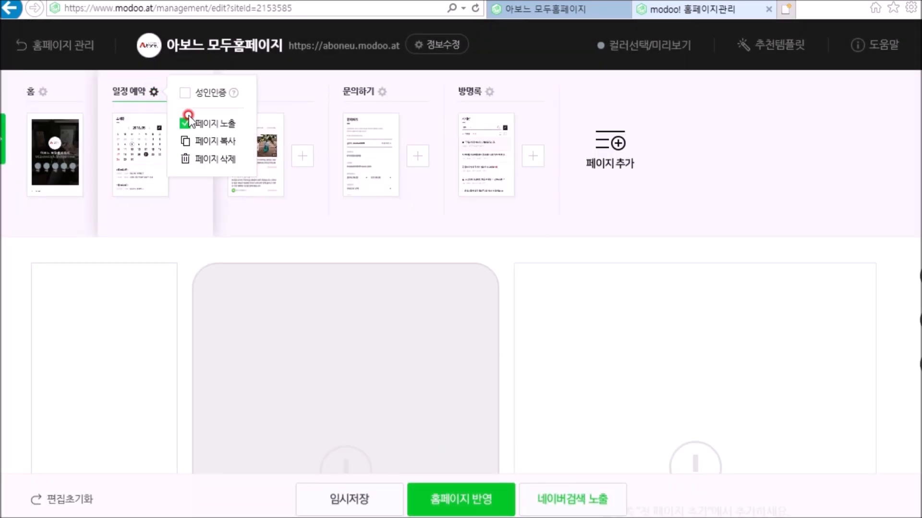
left_click(201, 160)
left_click(434, 337)
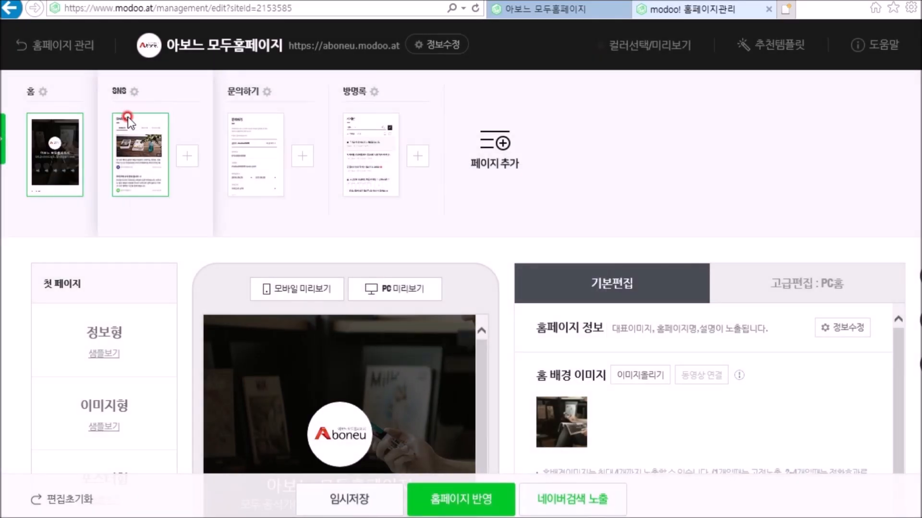
Delete the SNS page from the homepage's page list and confirm the deletion
left_click(132, 92)
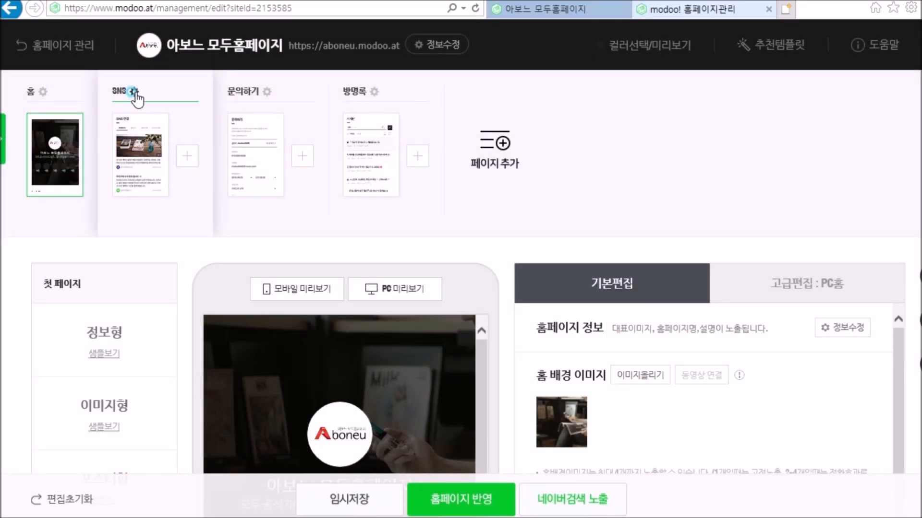
left_click(182, 160)
left_click(431, 336)
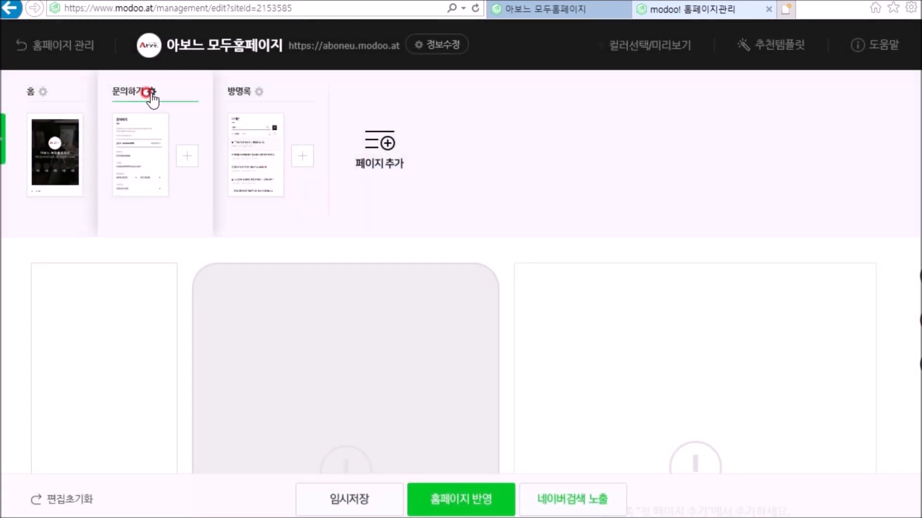
Delete the 문의하기 page from the homepage's page list and confirm the deletion
left_click(151, 92)
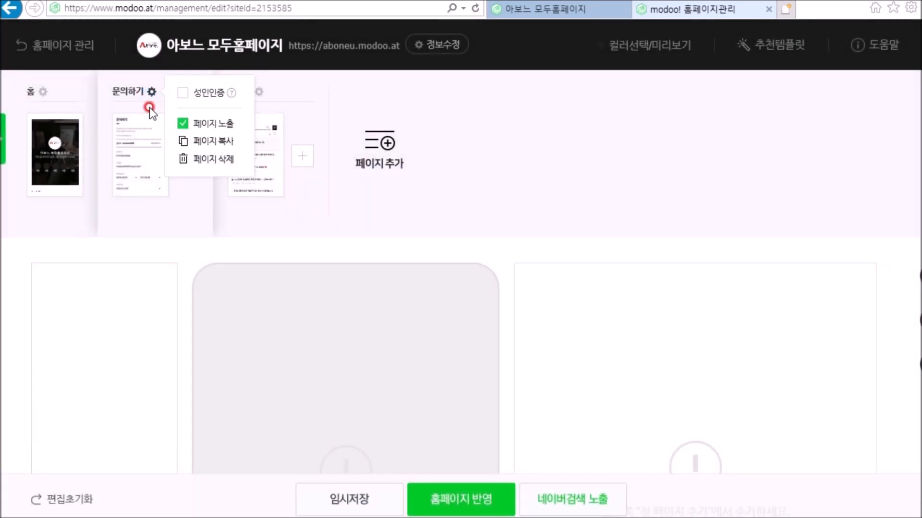
left_click(207, 160)
left_click(426, 345)
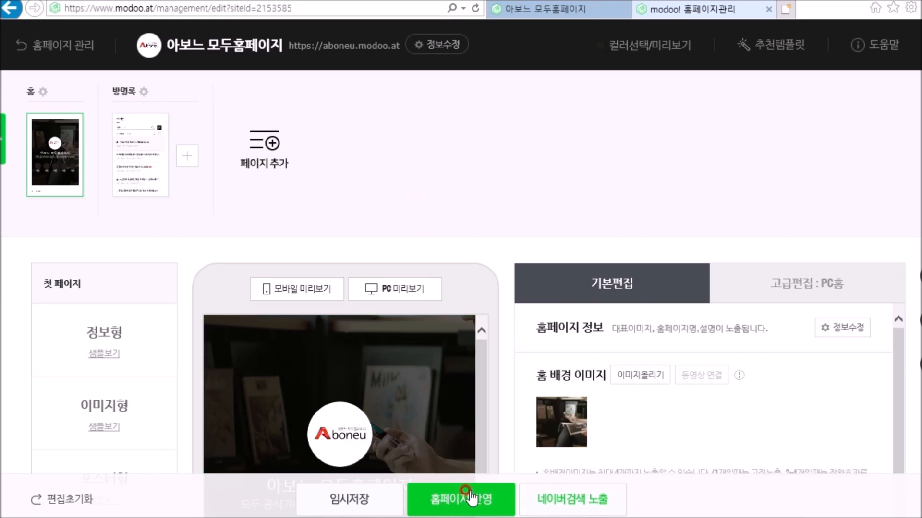
Publish the homepage with the template pages removed and reload the live site to check its menu
left_click(468, 498)
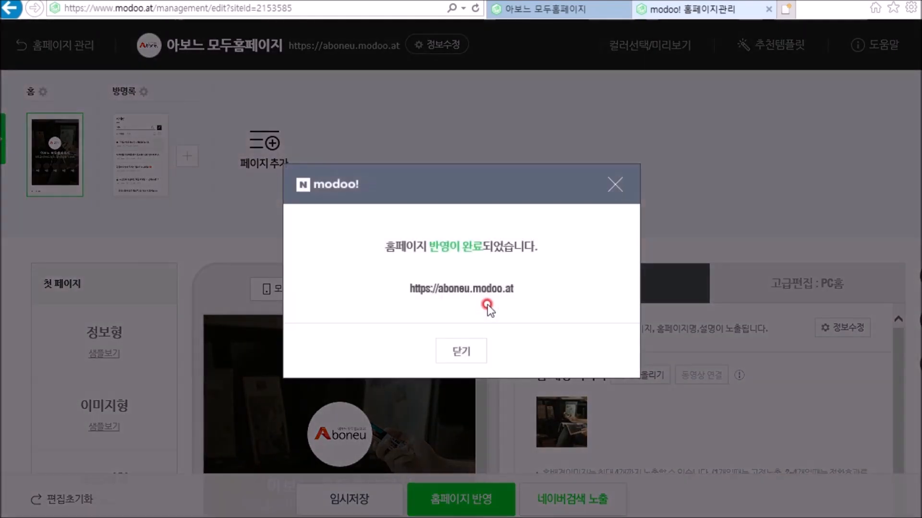
left_click(465, 345)
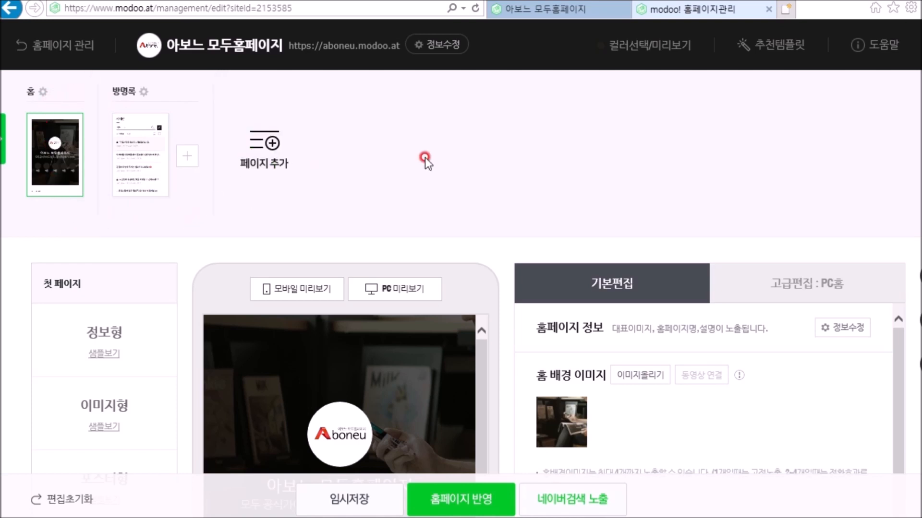
left_click(525, 11)
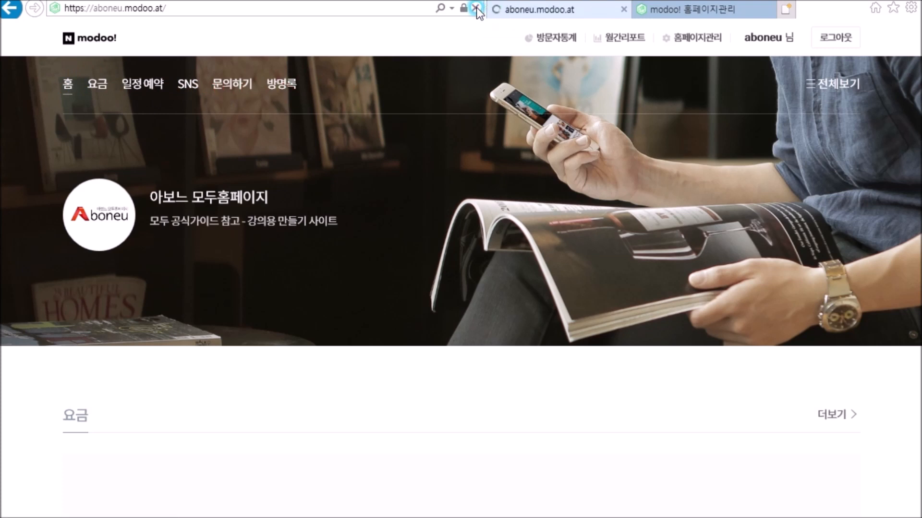
left_click(476, 8)
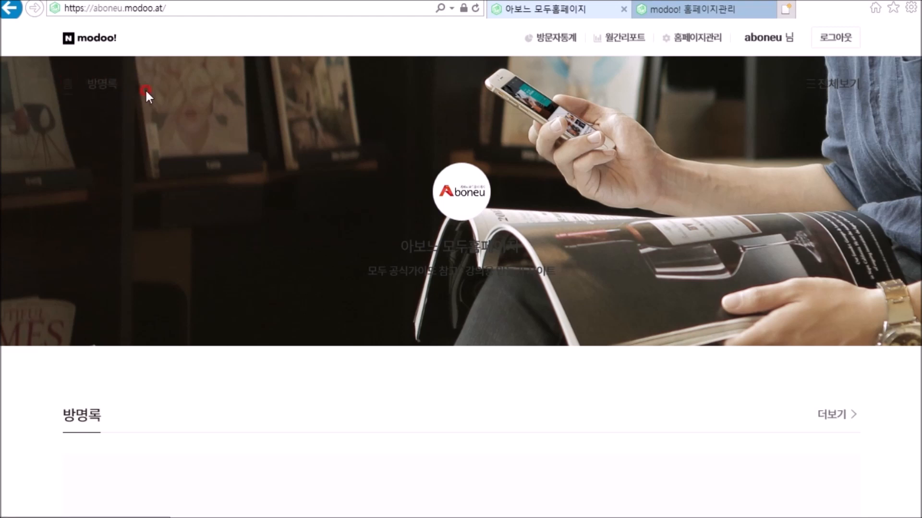
In the homepage editor's advanced PC home settings, set the homepage name position to 배경 왼쪽 and its text colour to 흰색
left_click(675, 11)
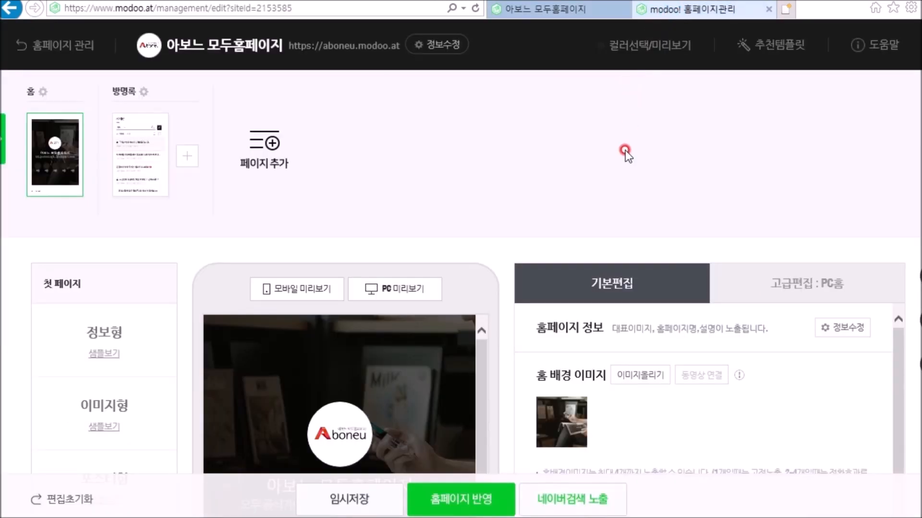
left_click(773, 292)
scroll(715, 341, "down", 5)
left_click(600, 434)
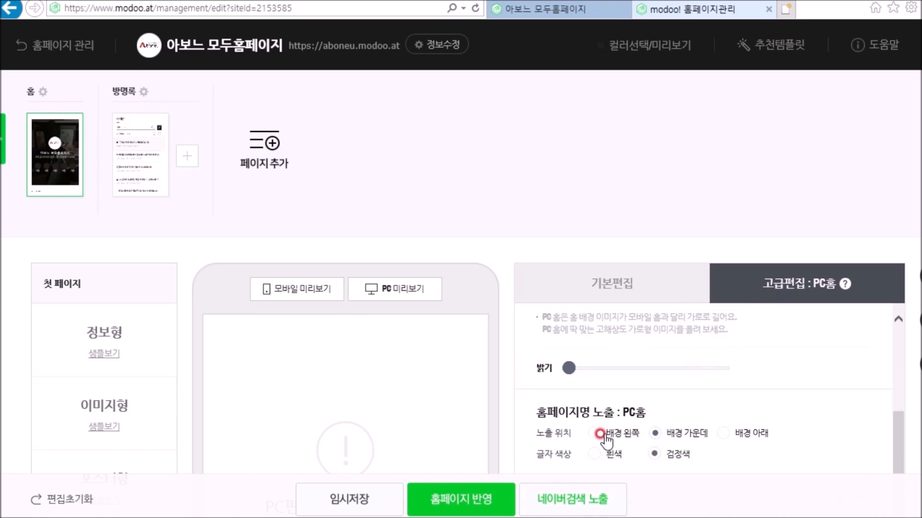
left_click(595, 454)
Publish the changed homepage name display and reload the live homepage to check the header
left_click(482, 497)
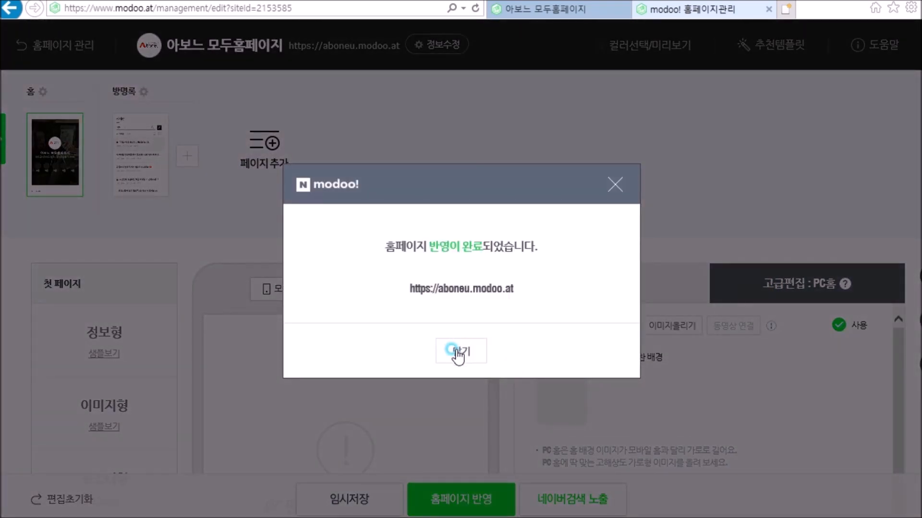
left_click(458, 353)
left_click(552, 9)
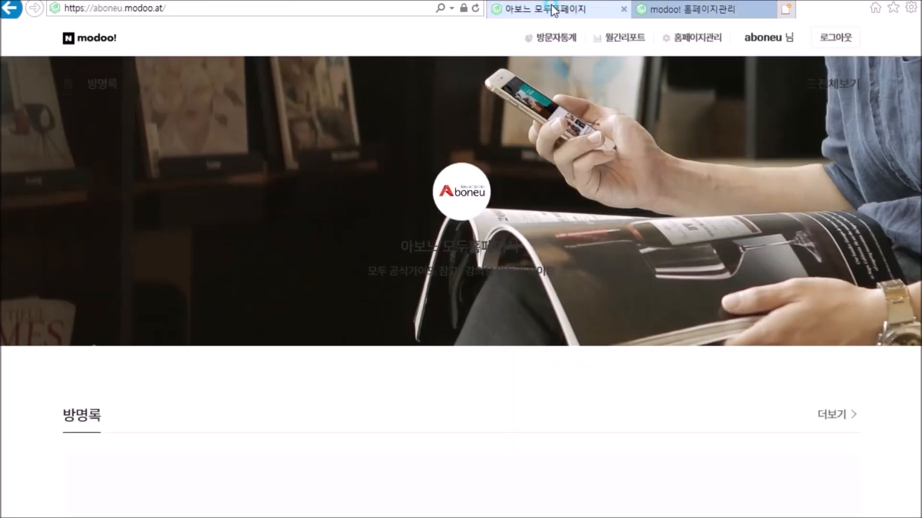
left_click(476, 8)
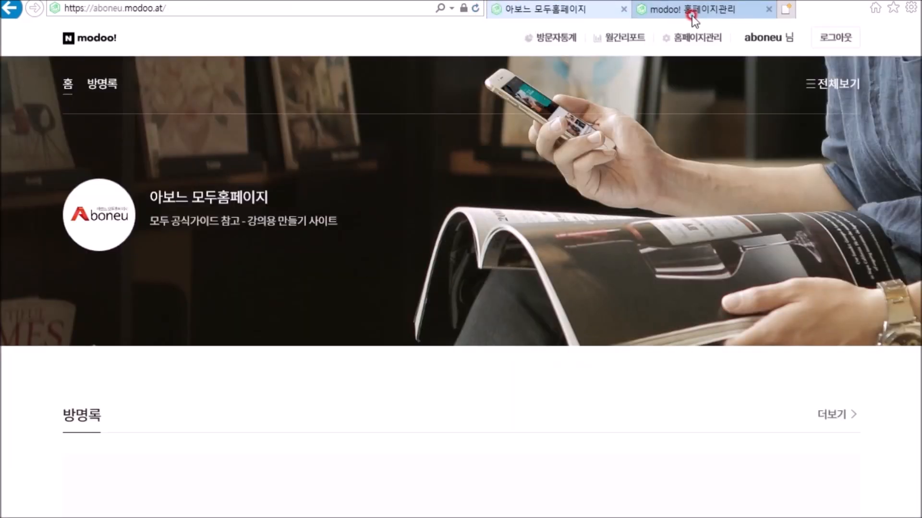
Return to the homepage editor and delete the 방명록 page from the page list, confirming the deletion
left_click(692, 13)
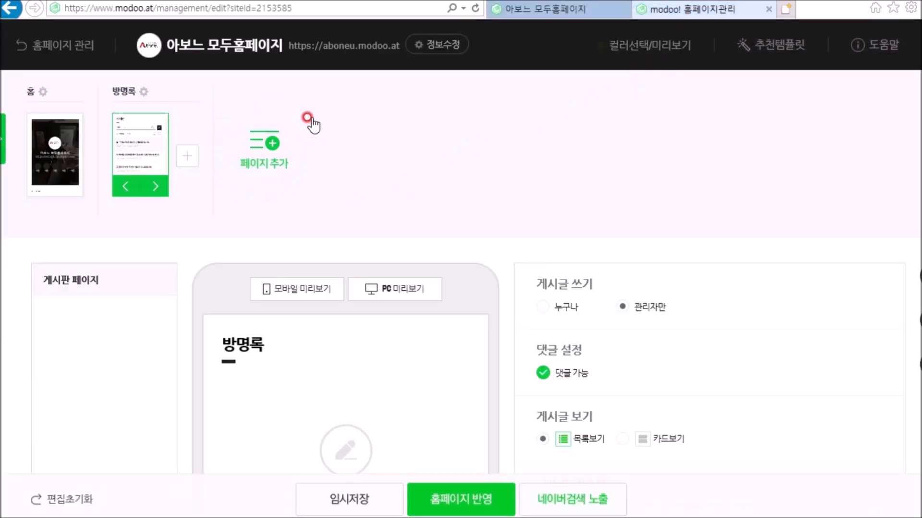
left_click(144, 92)
left_click(207, 159)
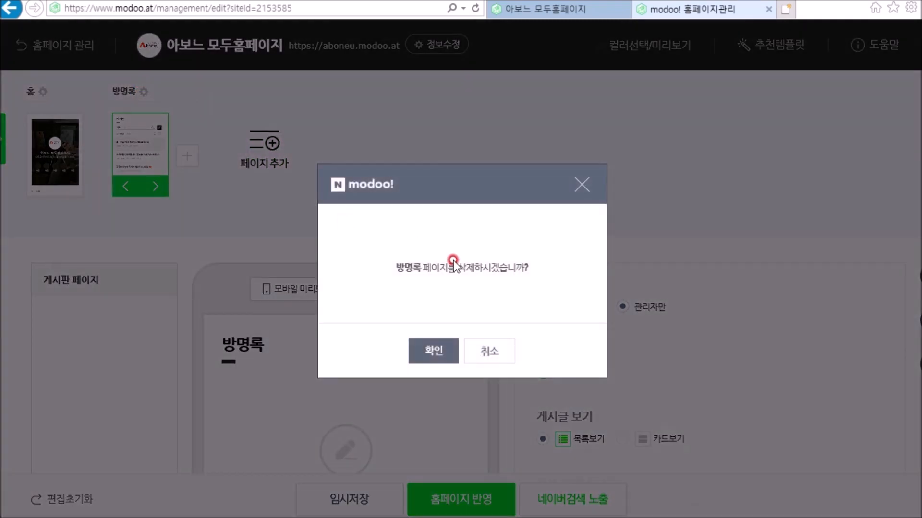
left_click(435, 348)
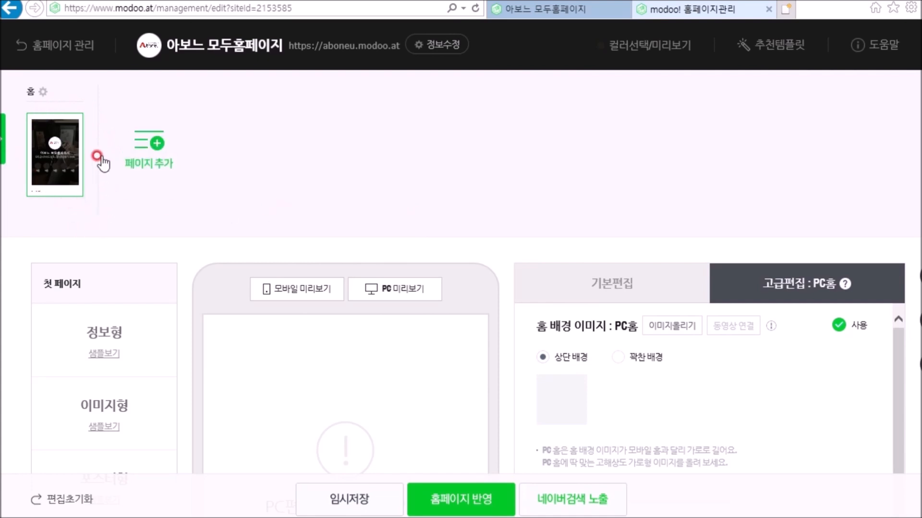
Look over the 구성요소 and 기능 page types available for adding a page, without adding one
left_click(149, 146)
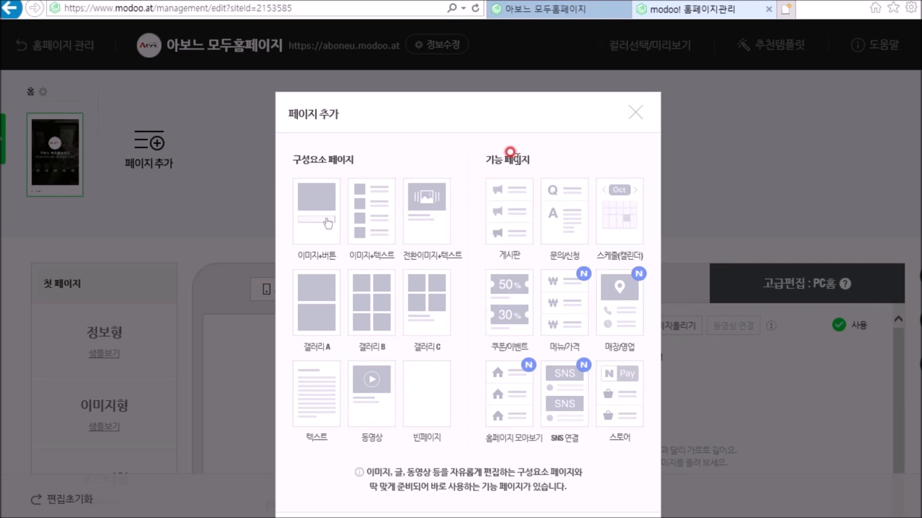
left_click(630, 115)
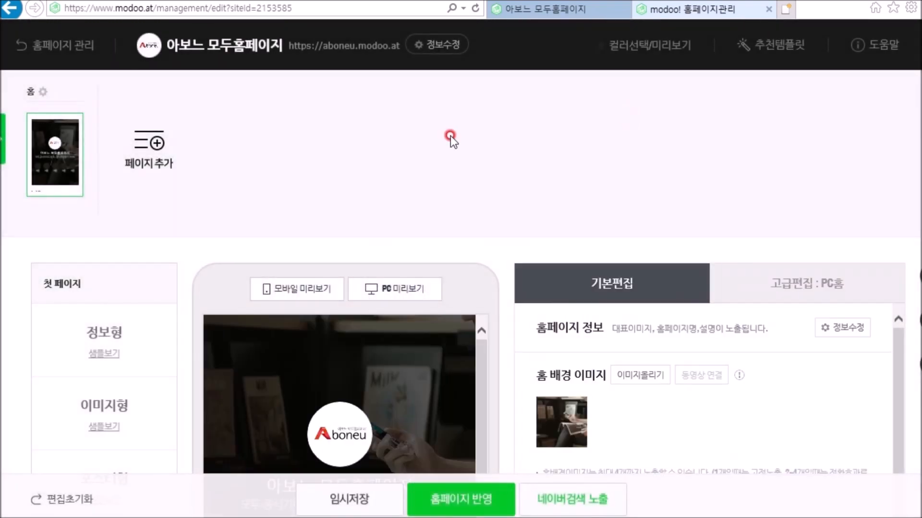